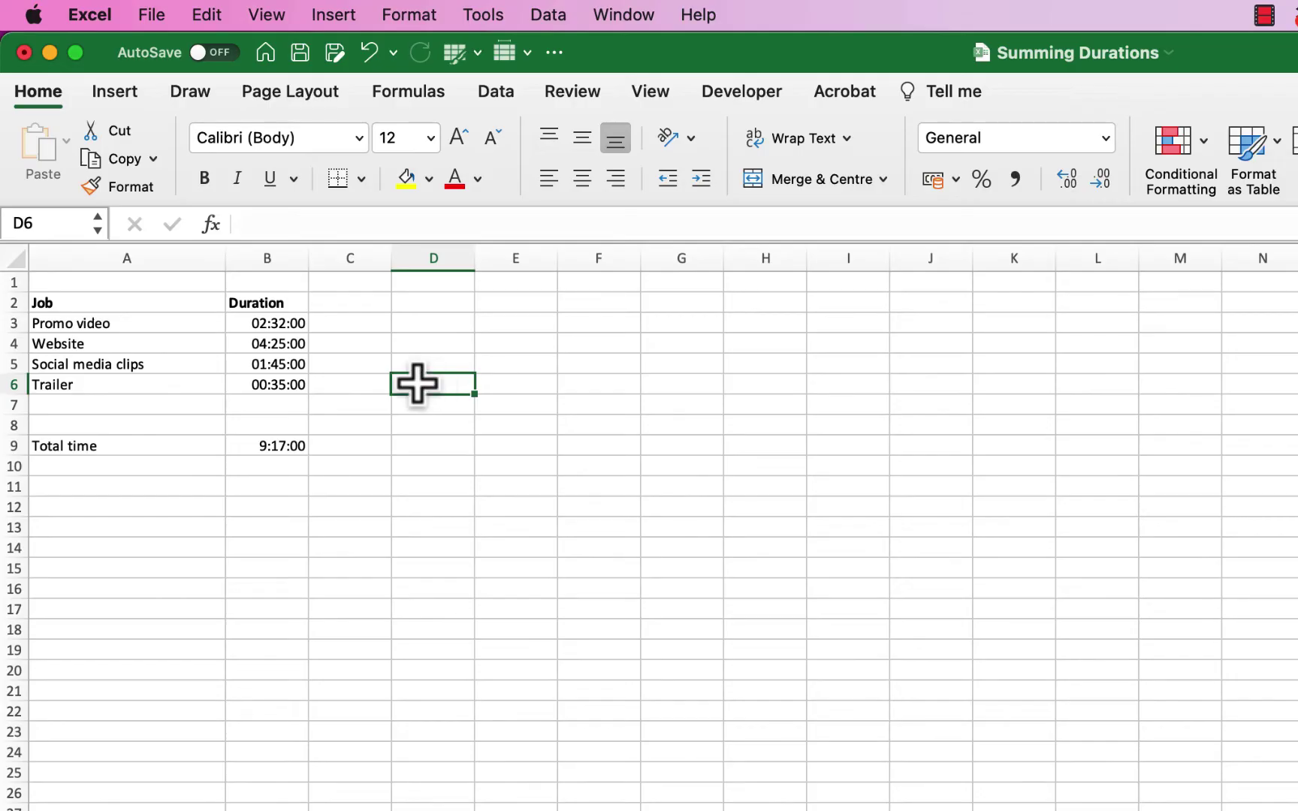
# Review the Timesheet job names, their four durations and the 9:17:00 total formula.
pyautogui.moveTo(81, 328); pyautogui.dragTo(84, 379)
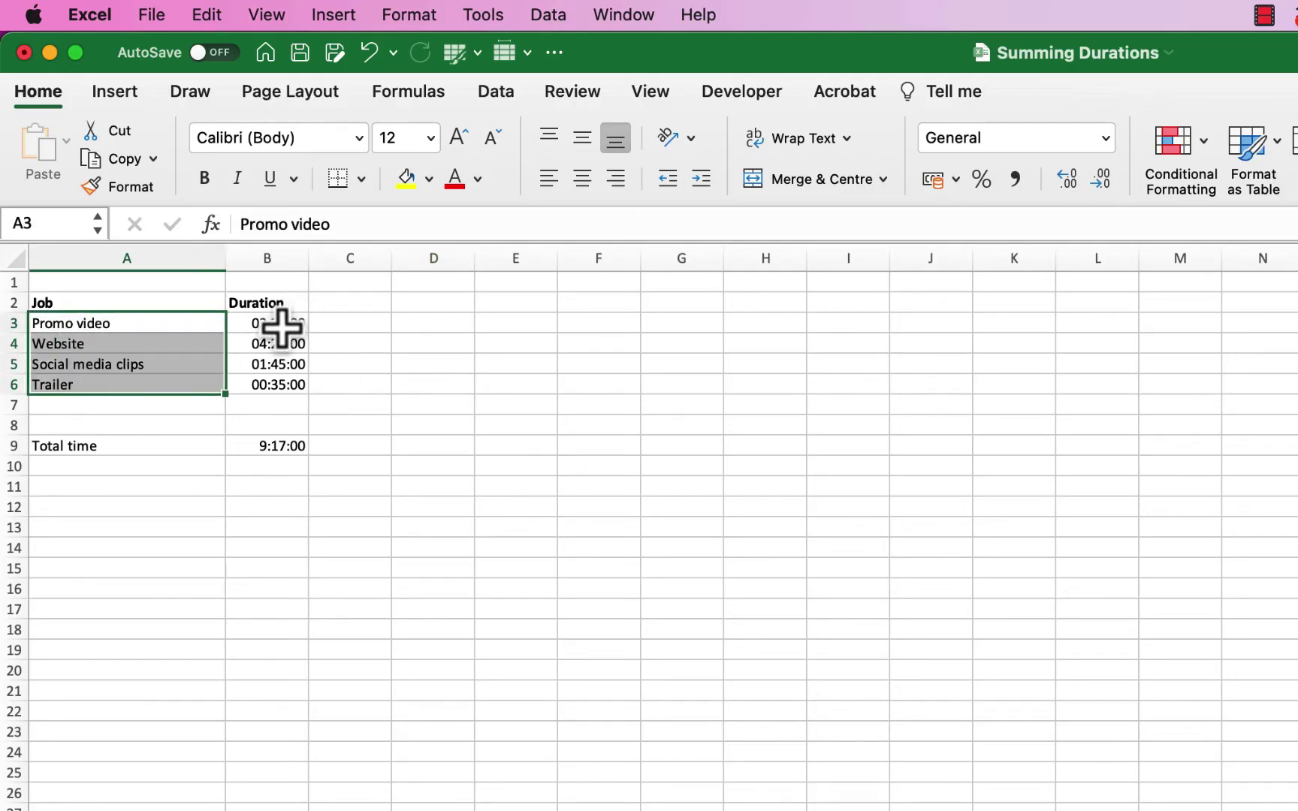
pyautogui.moveTo(278, 323); pyautogui.dragTo(281, 384)
pyautogui.click(295, 451)
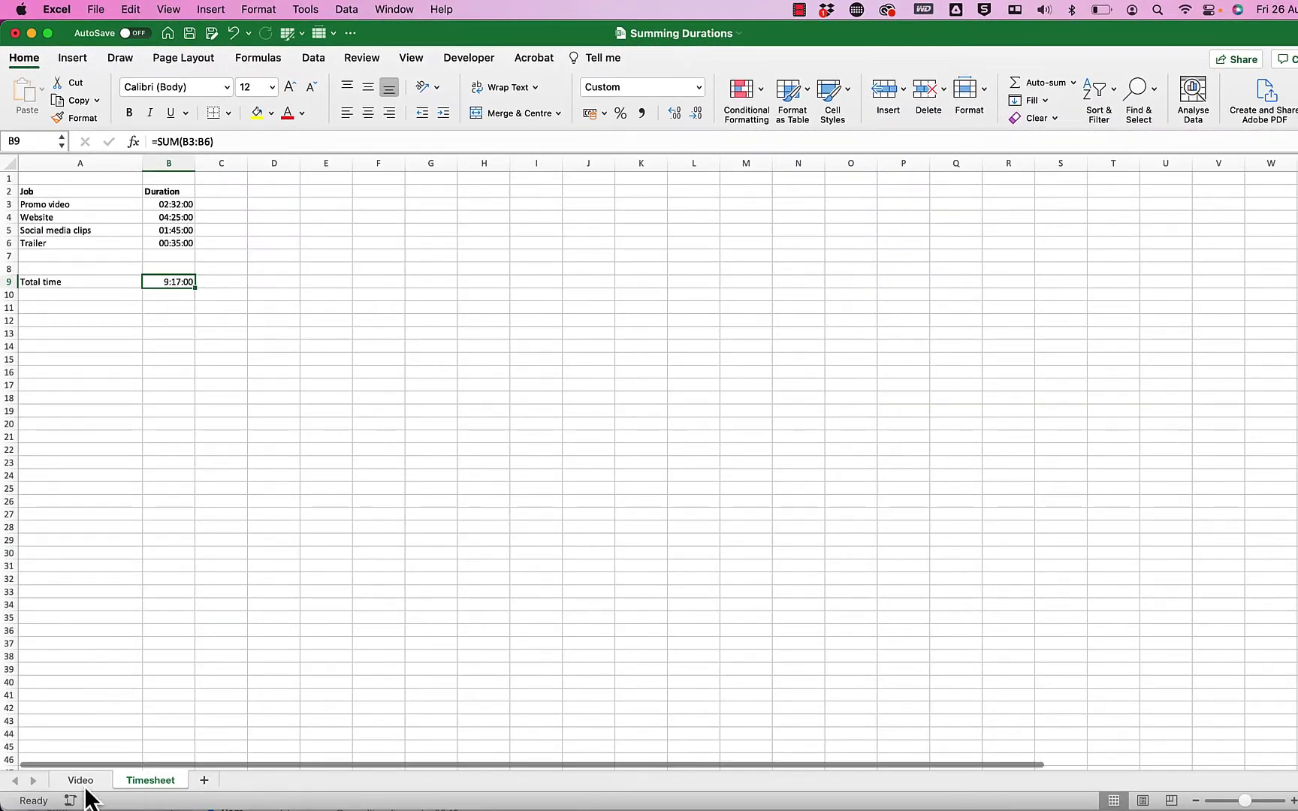
# On the Video sheet, review the six clip durations and the 1:03:23 total formula.
pyautogui.click(84, 784)
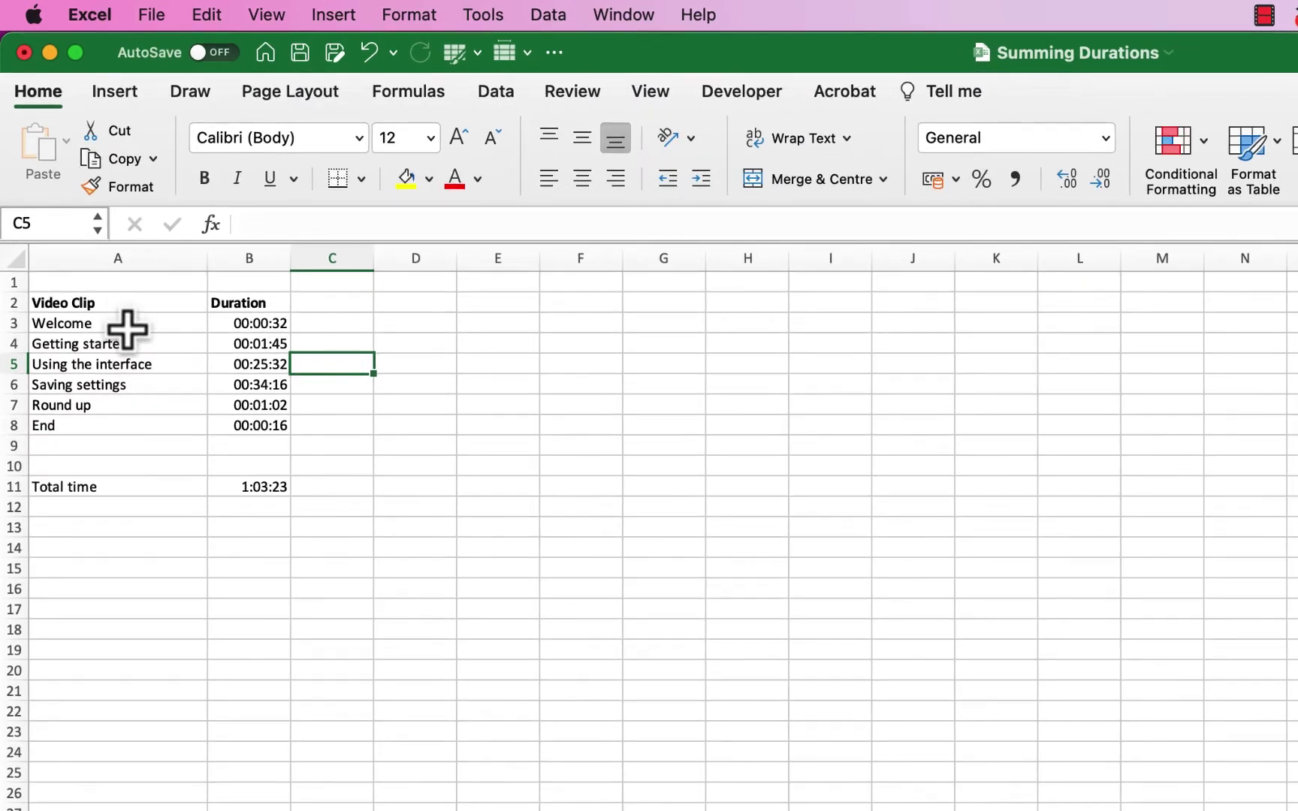
pyautogui.moveTo(127, 328); pyautogui.dragTo(128, 425)
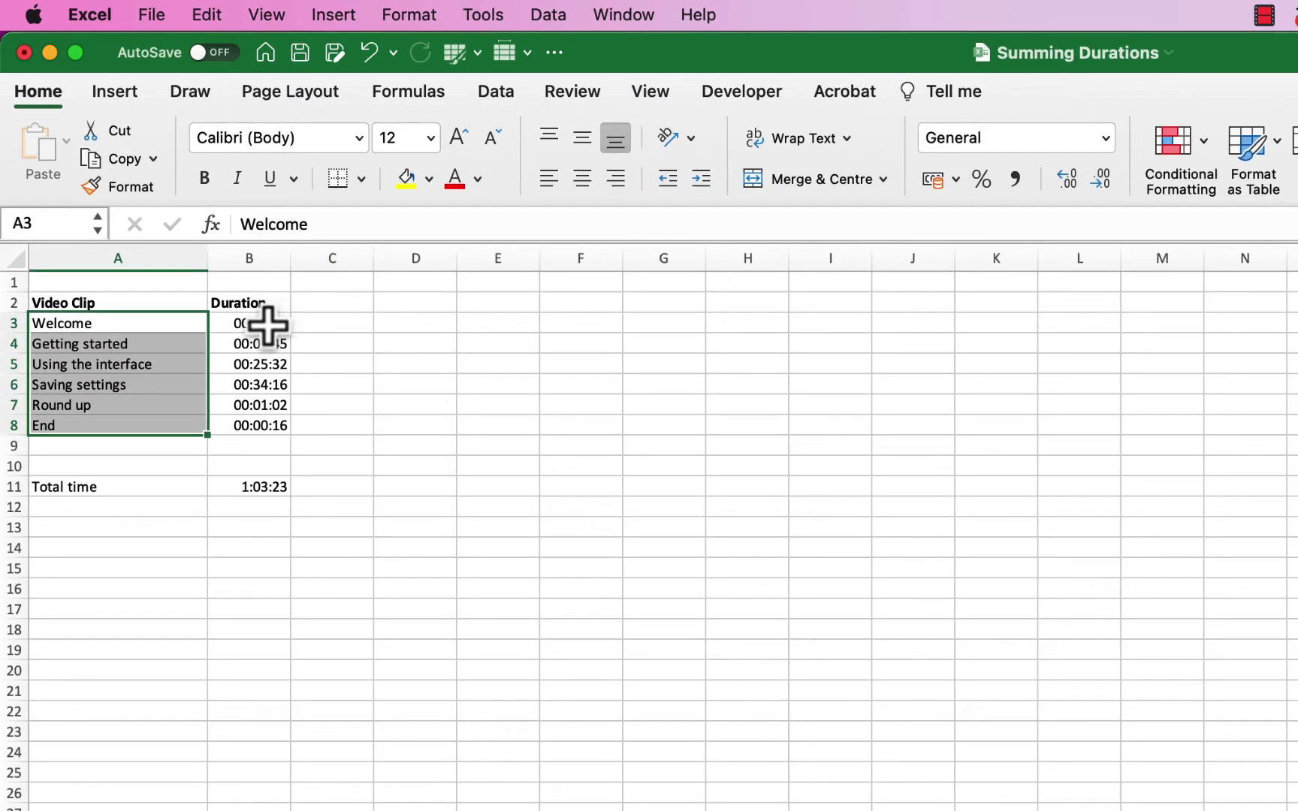
pyautogui.moveTo(266, 323); pyautogui.dragTo(272, 426)
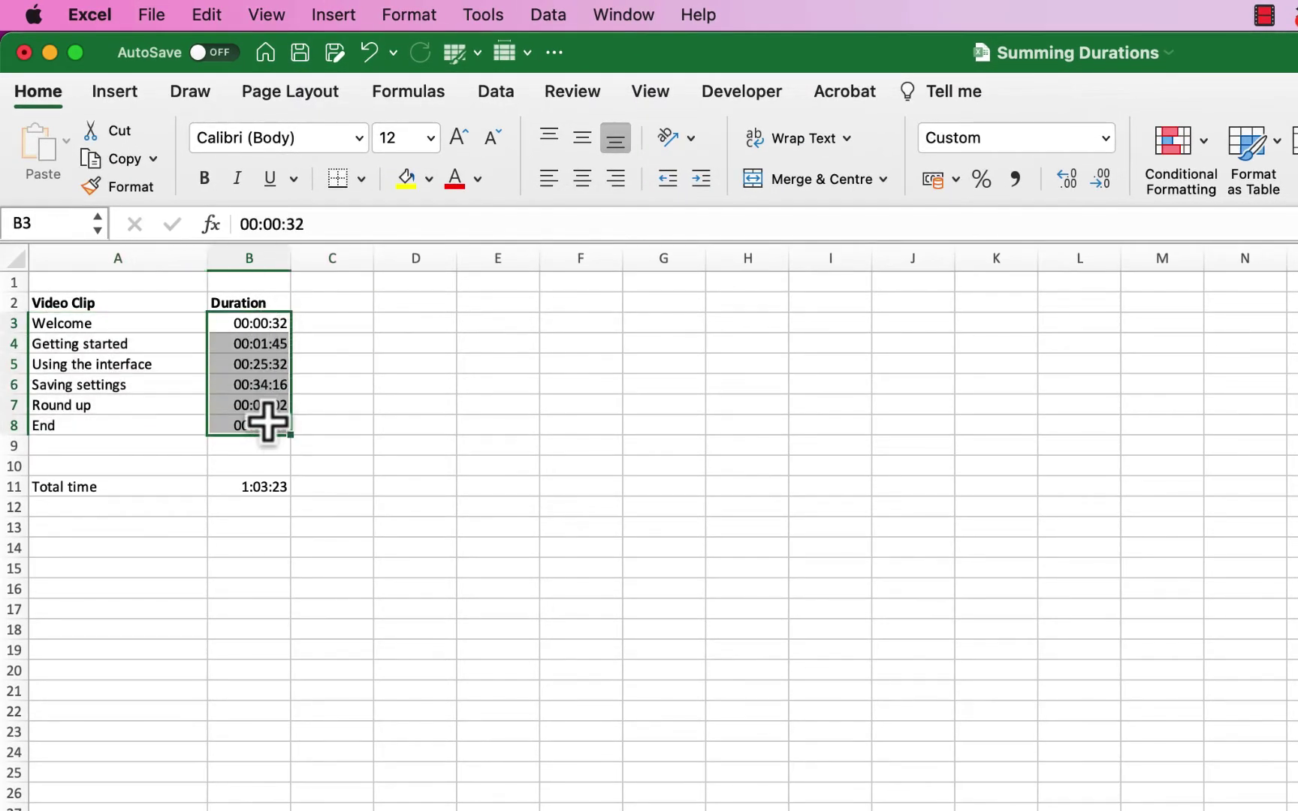
pyautogui.click(263, 492)
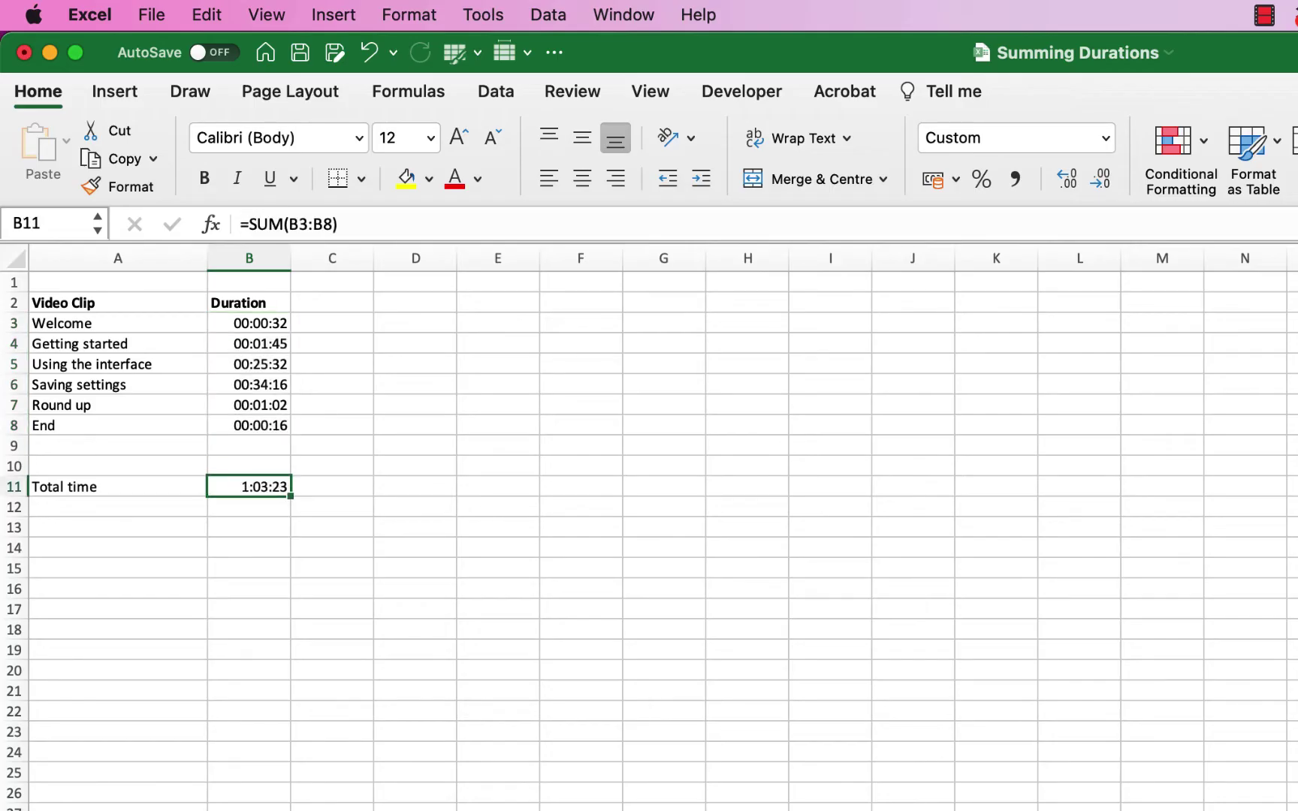
pyautogui.scroll(-1, 648, 540)
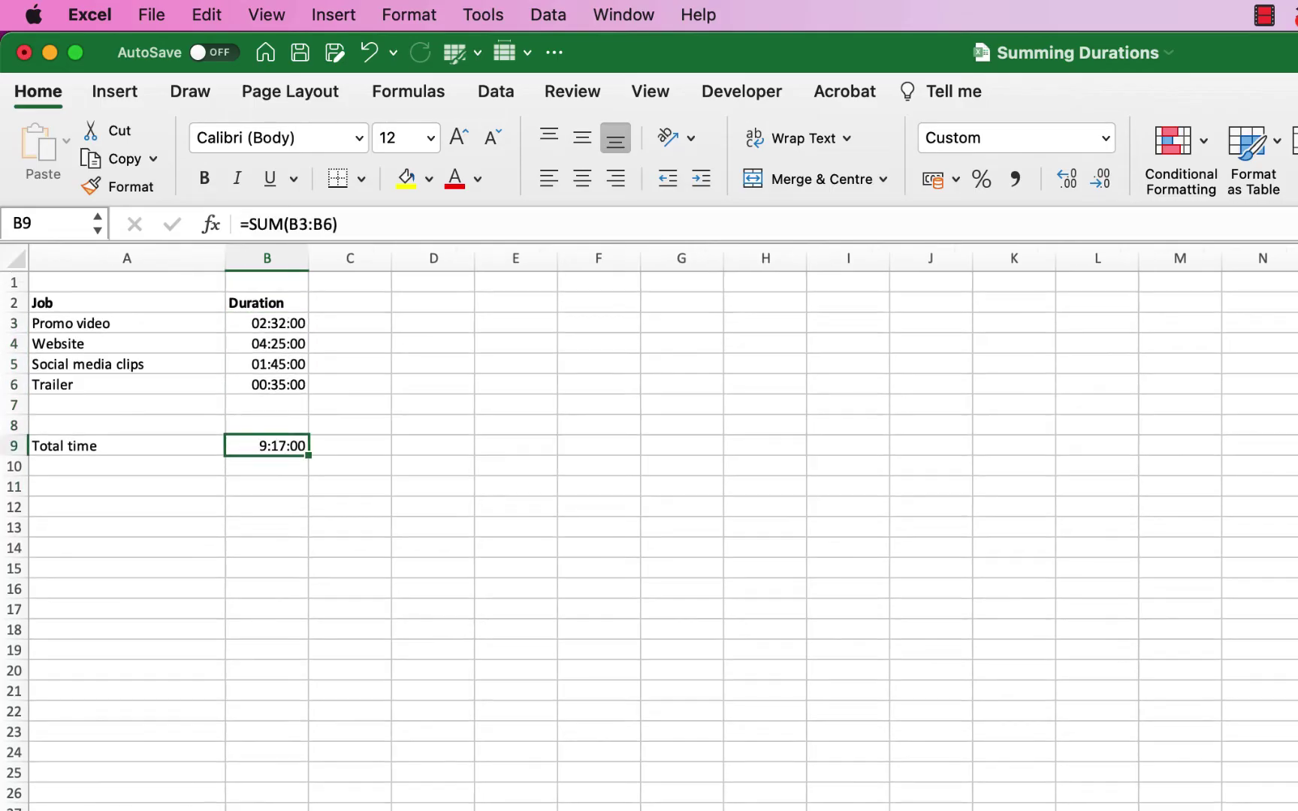
# Add the heading Duration in cell C2.
pyautogui.click(433, 375)
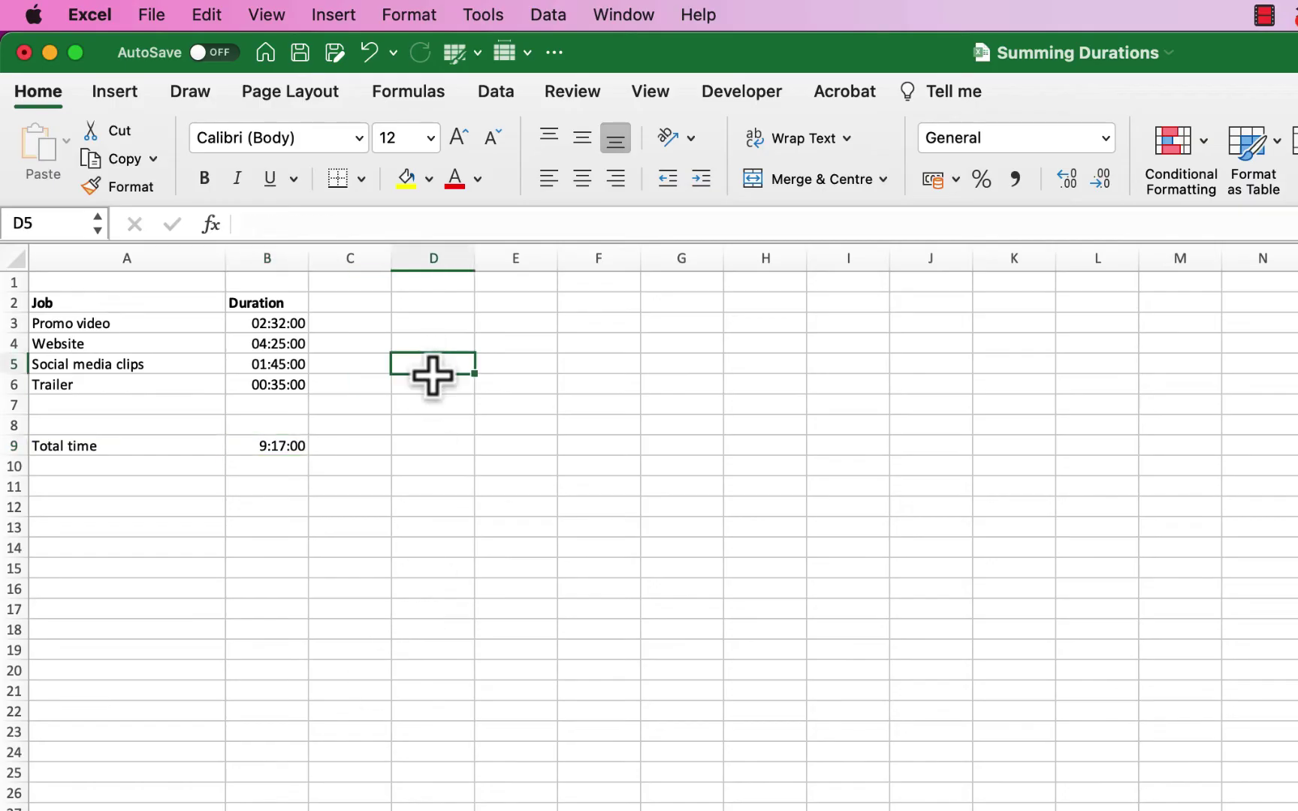
pyautogui.click(335, 306)
pyautogui.write('Dura')
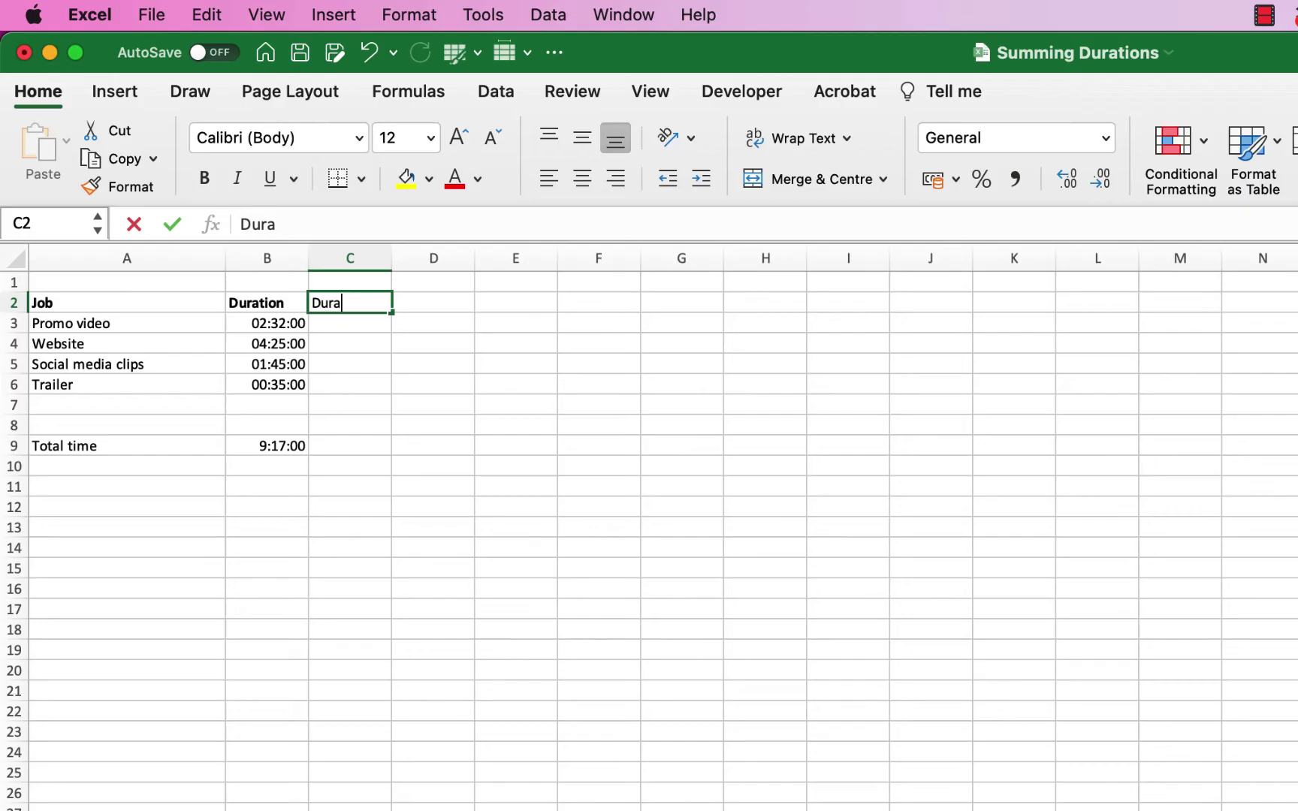
pyautogui.write('tion')
pyautogui.press('Return')
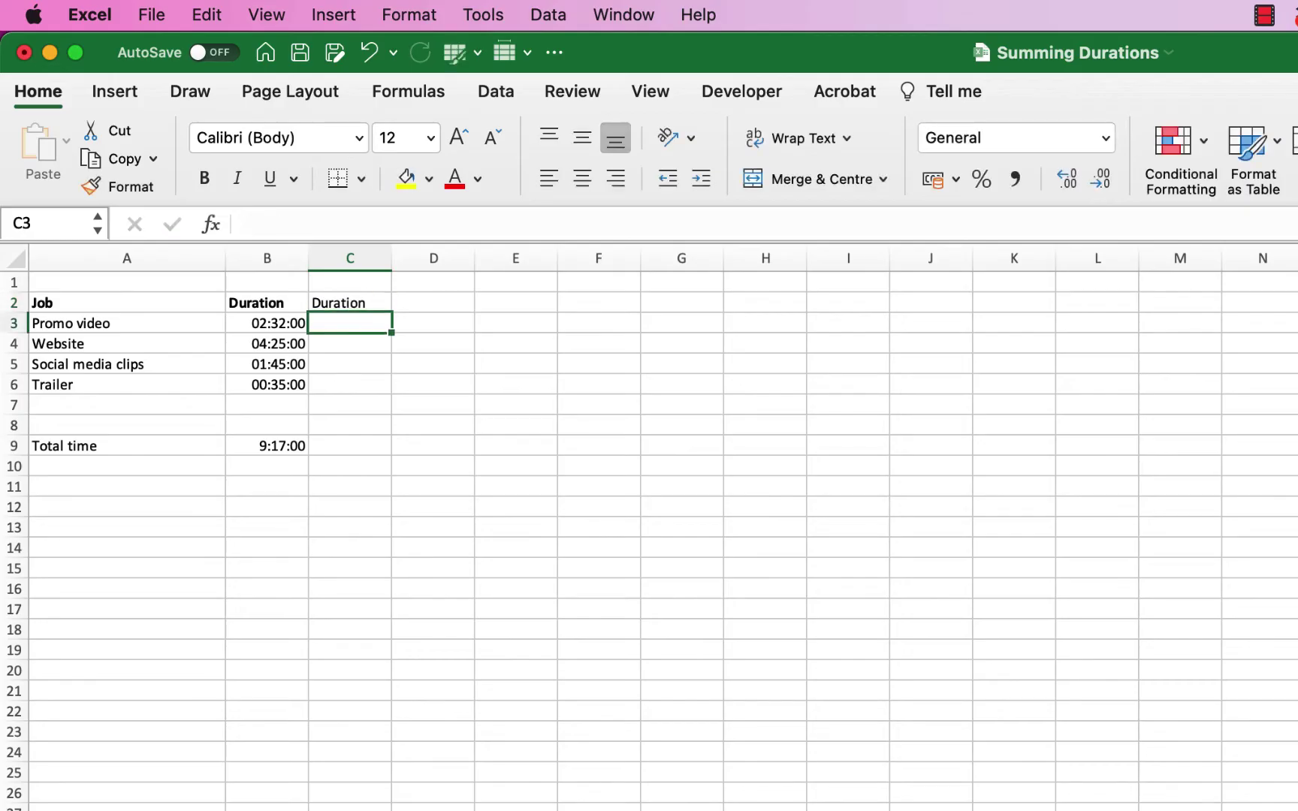
# Enter 2:32:00 for Promo video in C3 and 4:25:00 for Website in C4.
pyautogui.write('2')
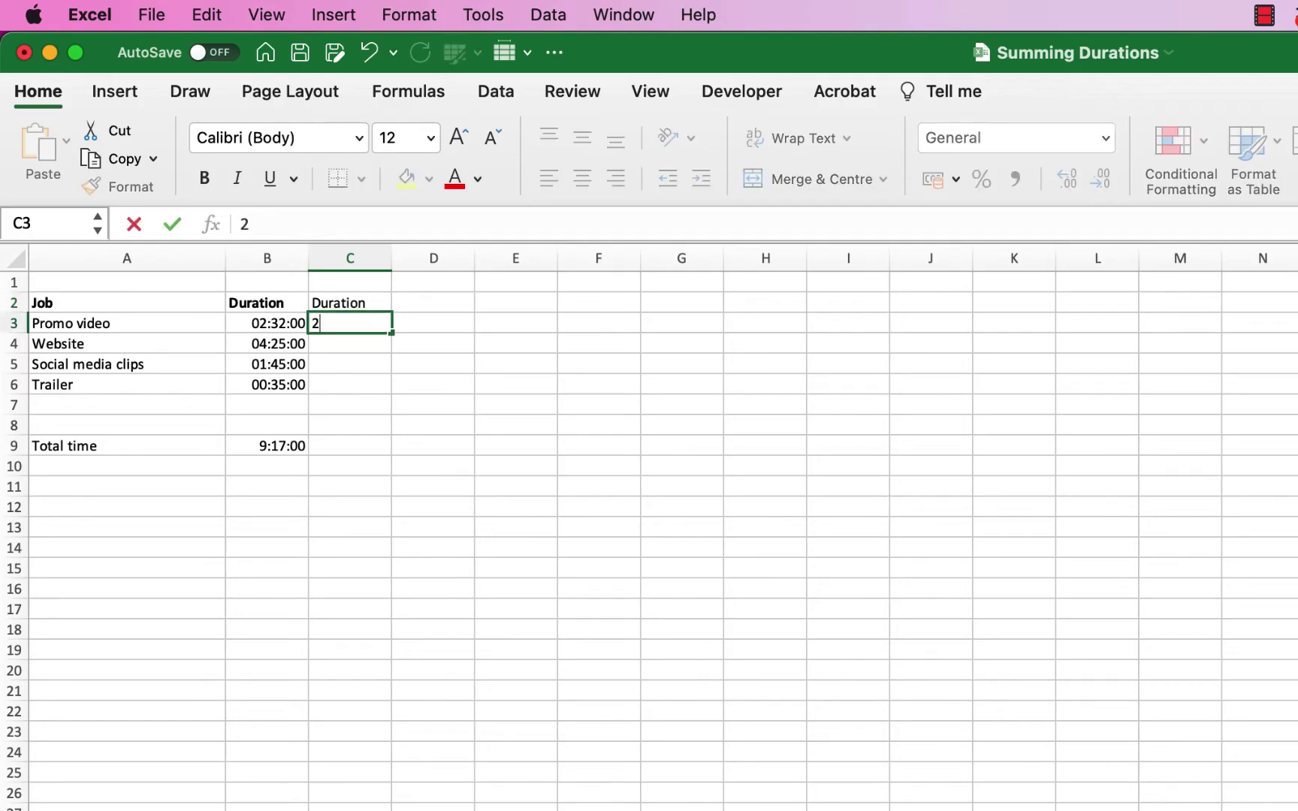
pyautogui.write(':32:00')
pyautogui.press('Return')
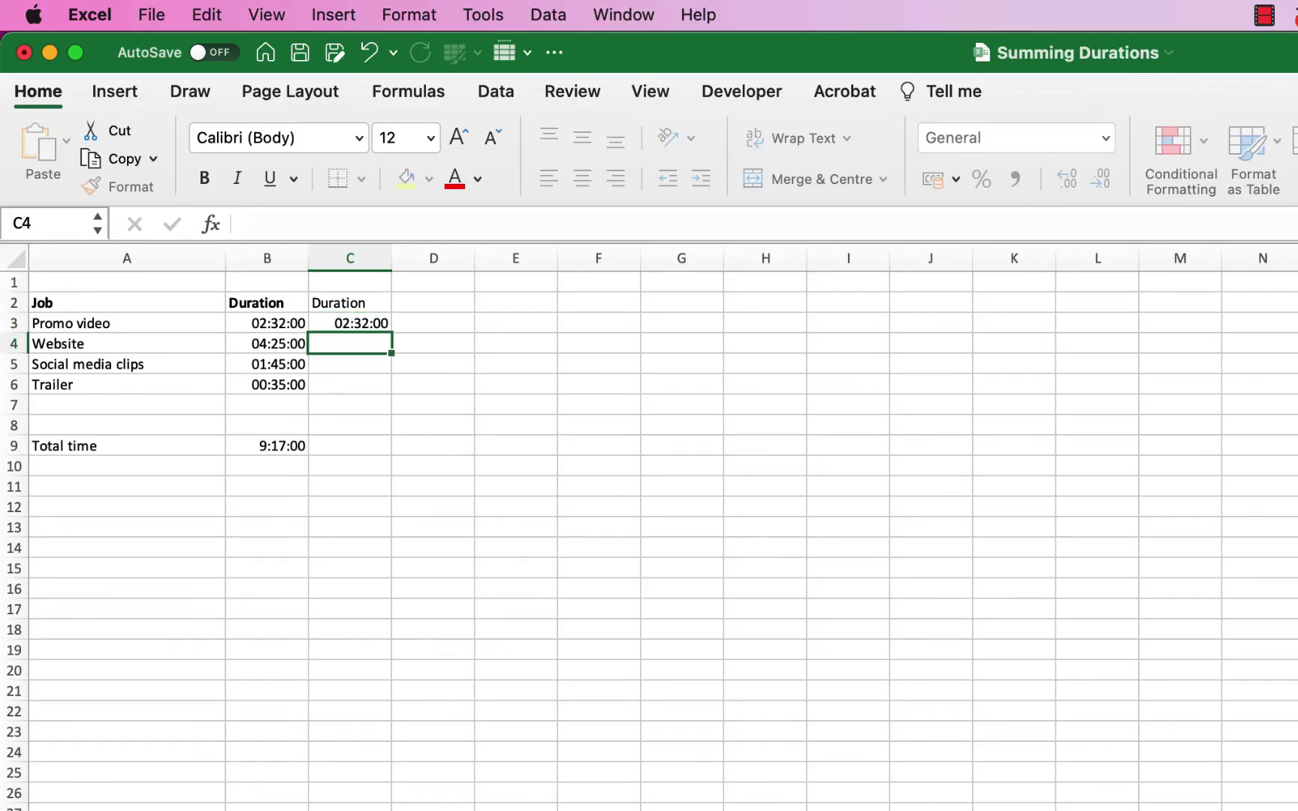
pyautogui.write('4:25:00')
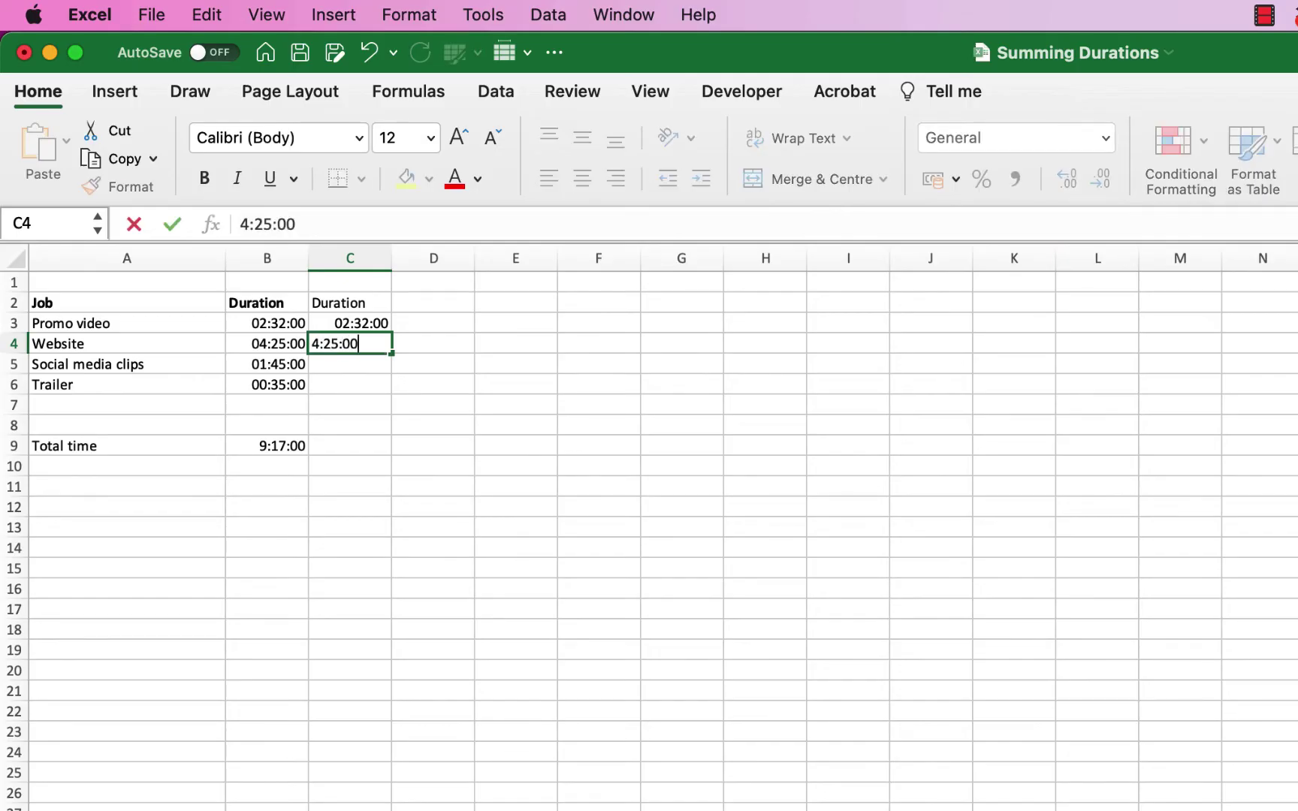
pyautogui.press('Return')
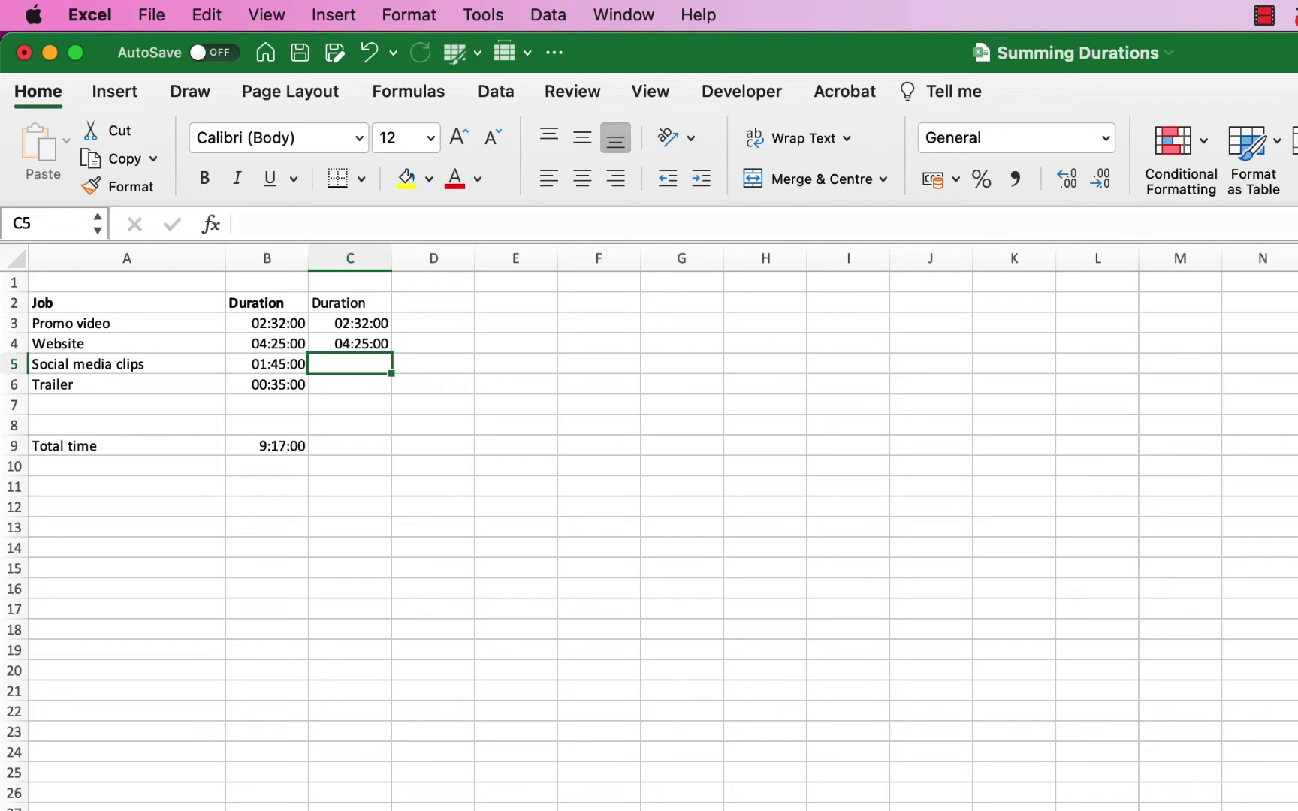
pyautogui.click(342, 447)
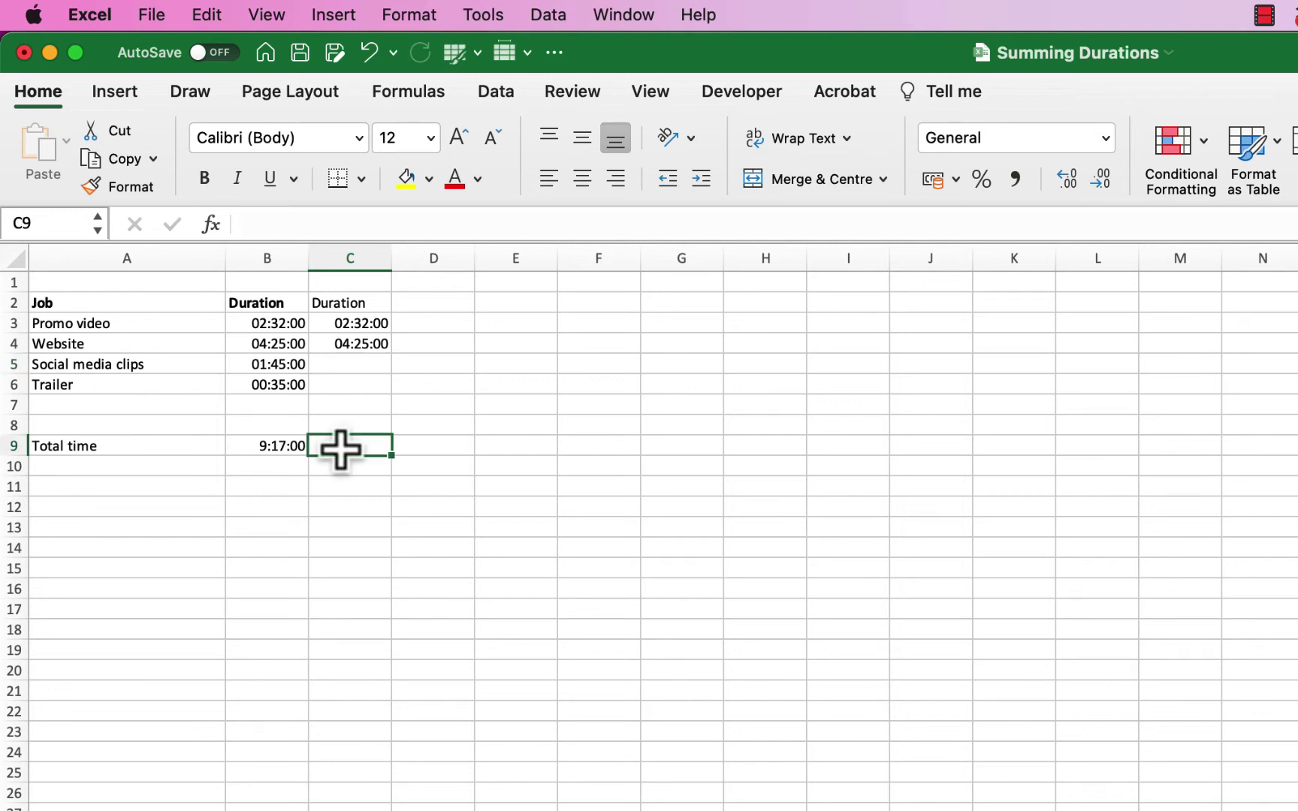
pyautogui.write('=sum(')
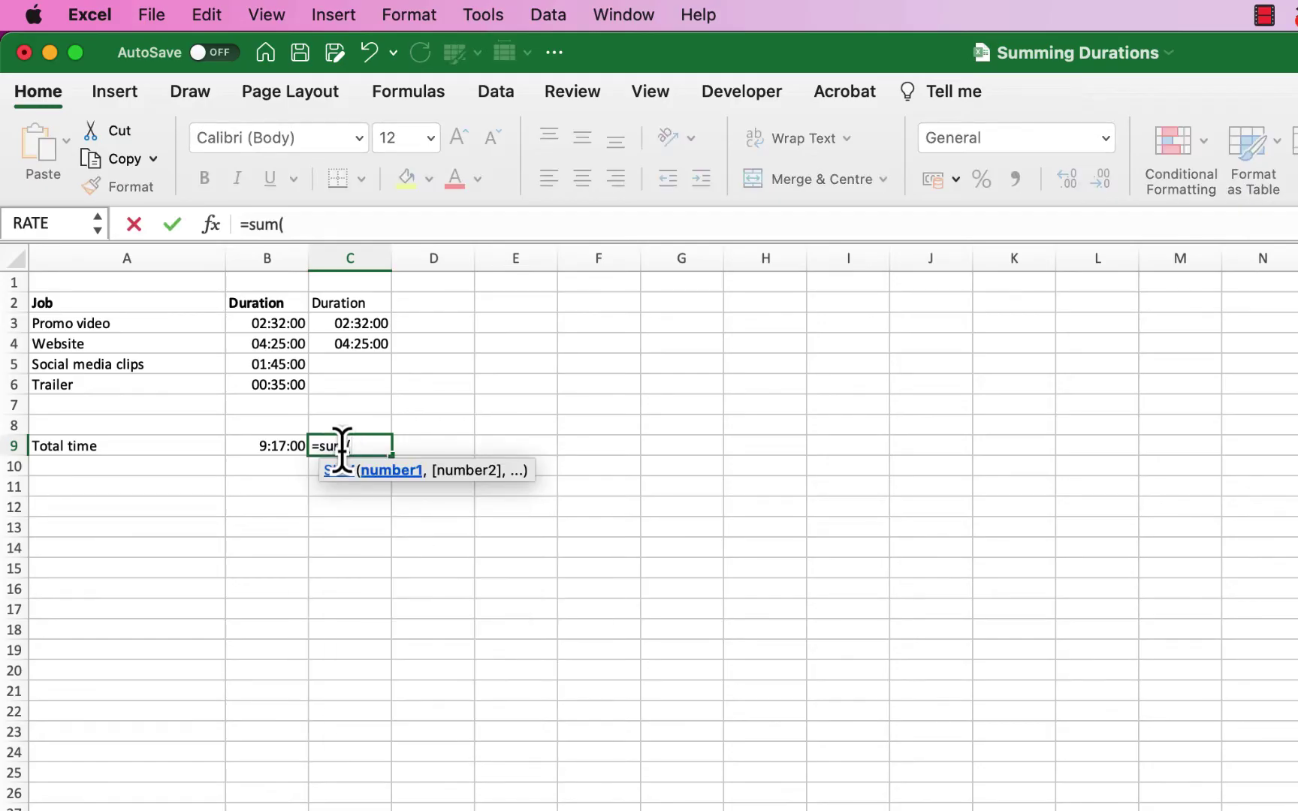
pyautogui.moveTo(350, 323); pyautogui.dragTo(358, 391)
pyautogui.press('Return')
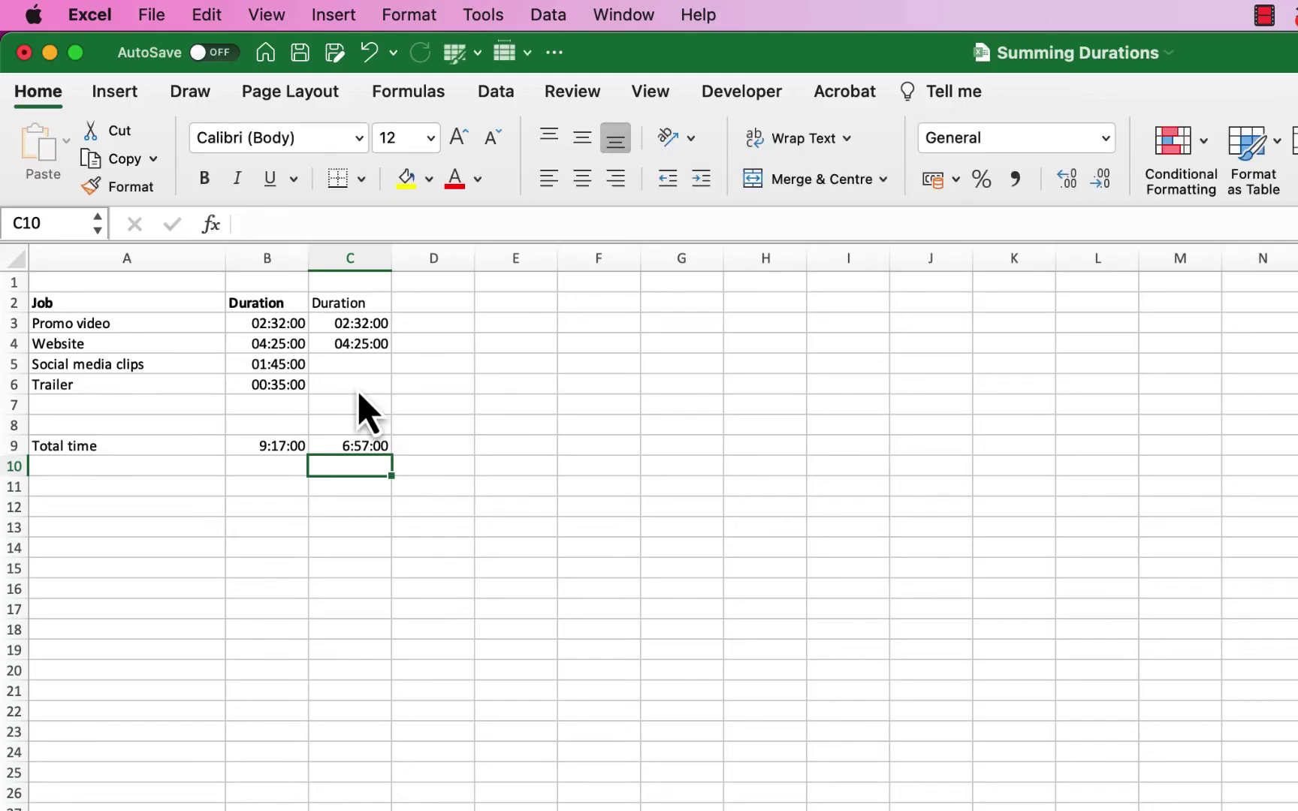
pyautogui.click(351, 444)
pyautogui.press('Delete')
# Rebuild the B9 total as =SUM(B3:B6), which again shows 9:17:00.
pyautogui.click(284, 449)
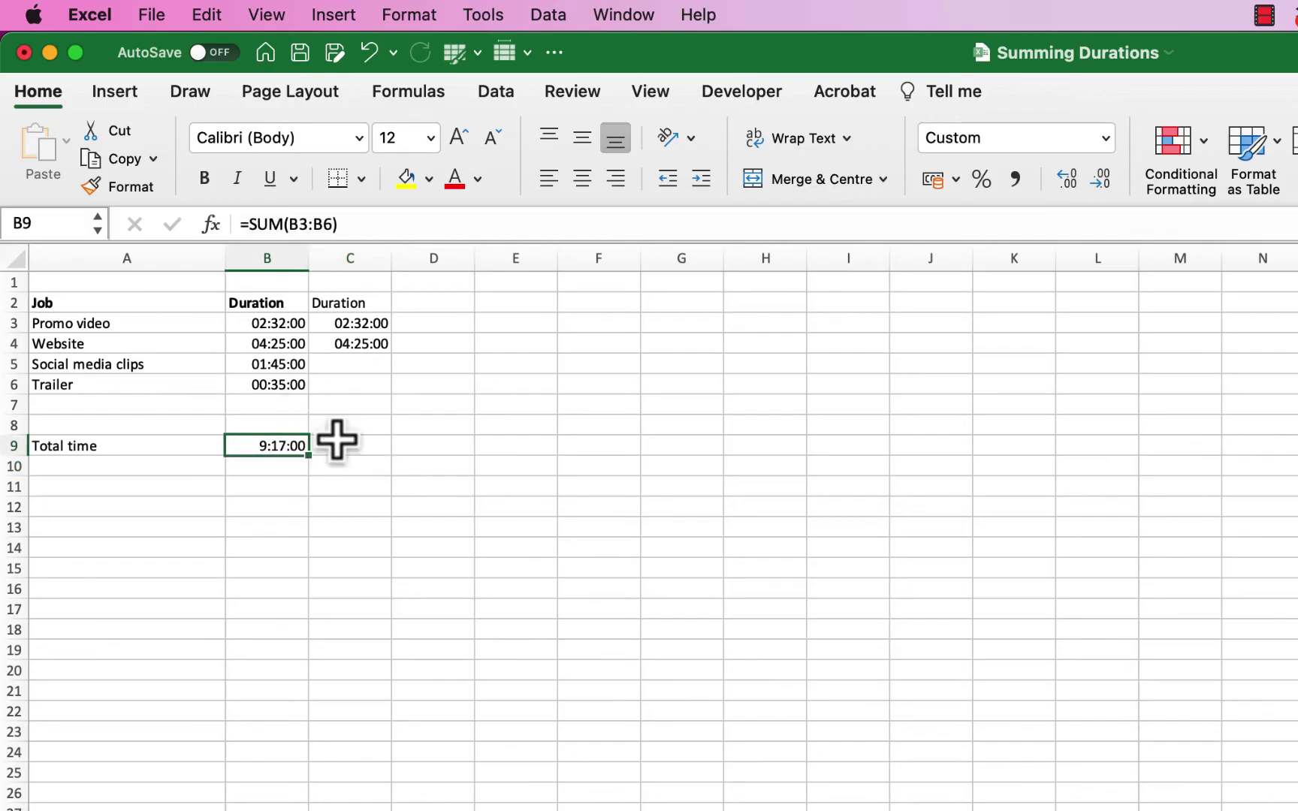
pyautogui.press('Delete')
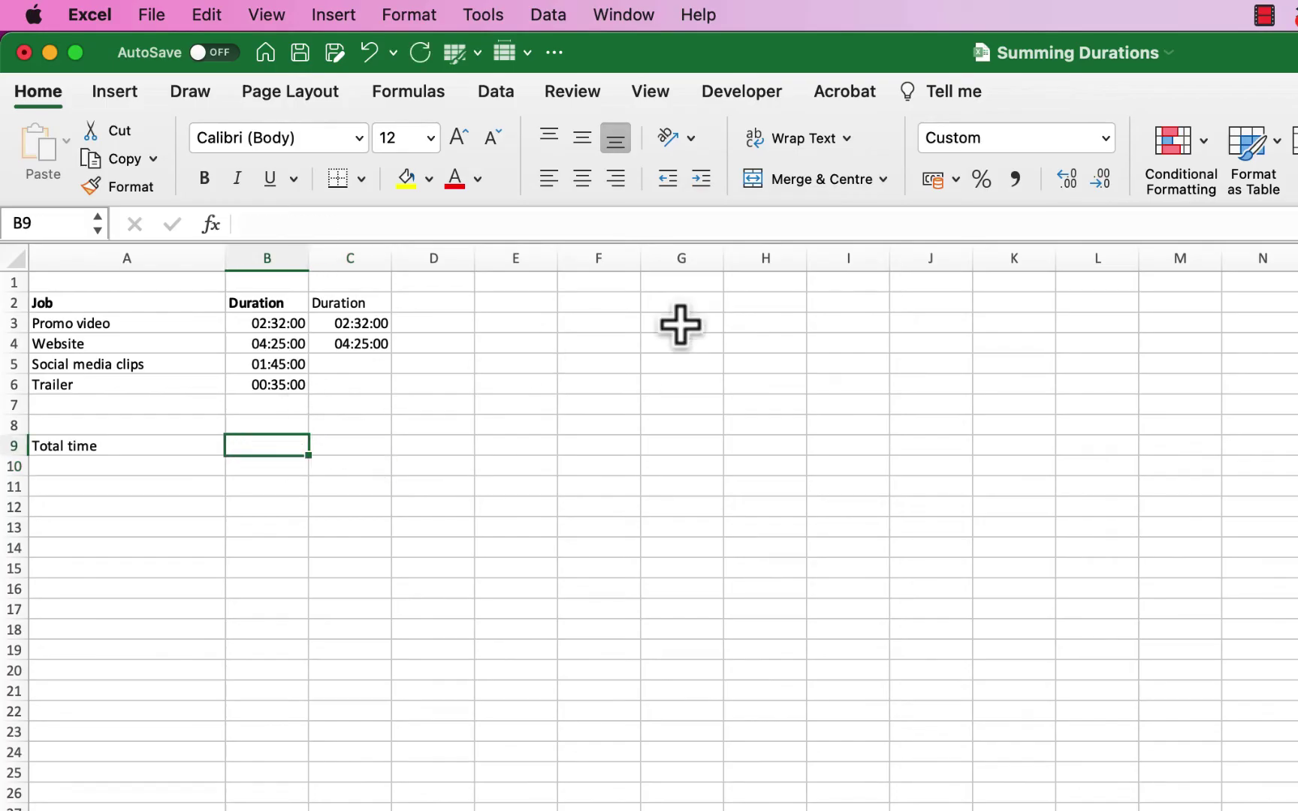
pyautogui.click(1147, 139)
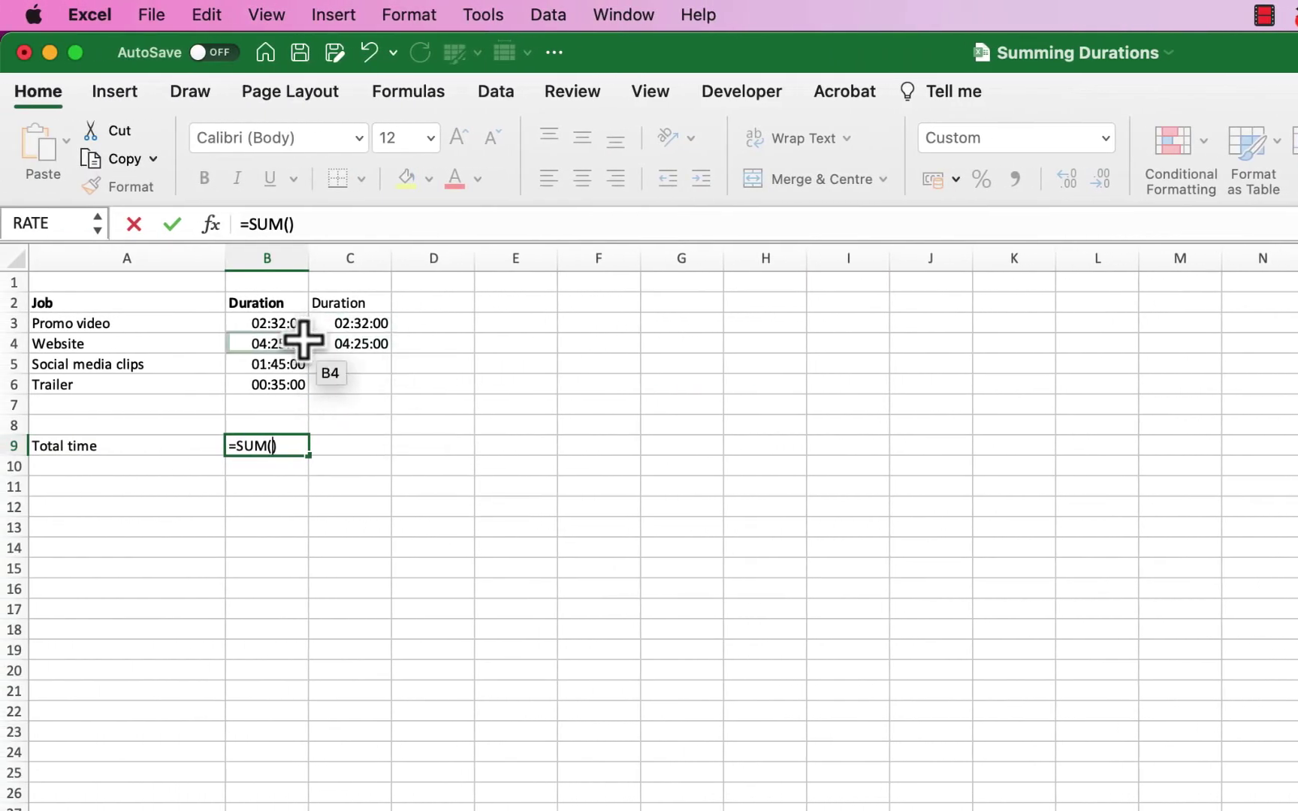
pyautogui.moveTo(284, 323); pyautogui.dragTo(289, 392)
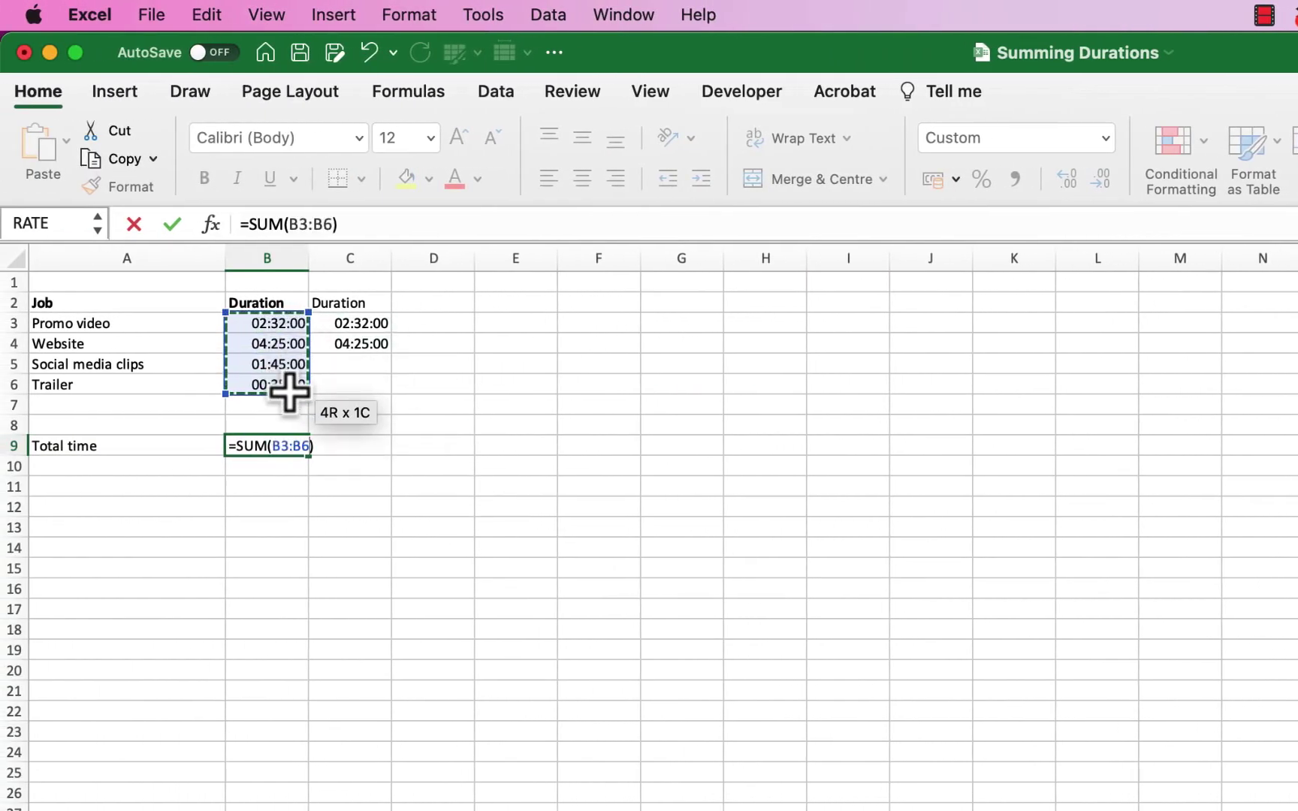
pyautogui.press('Return')
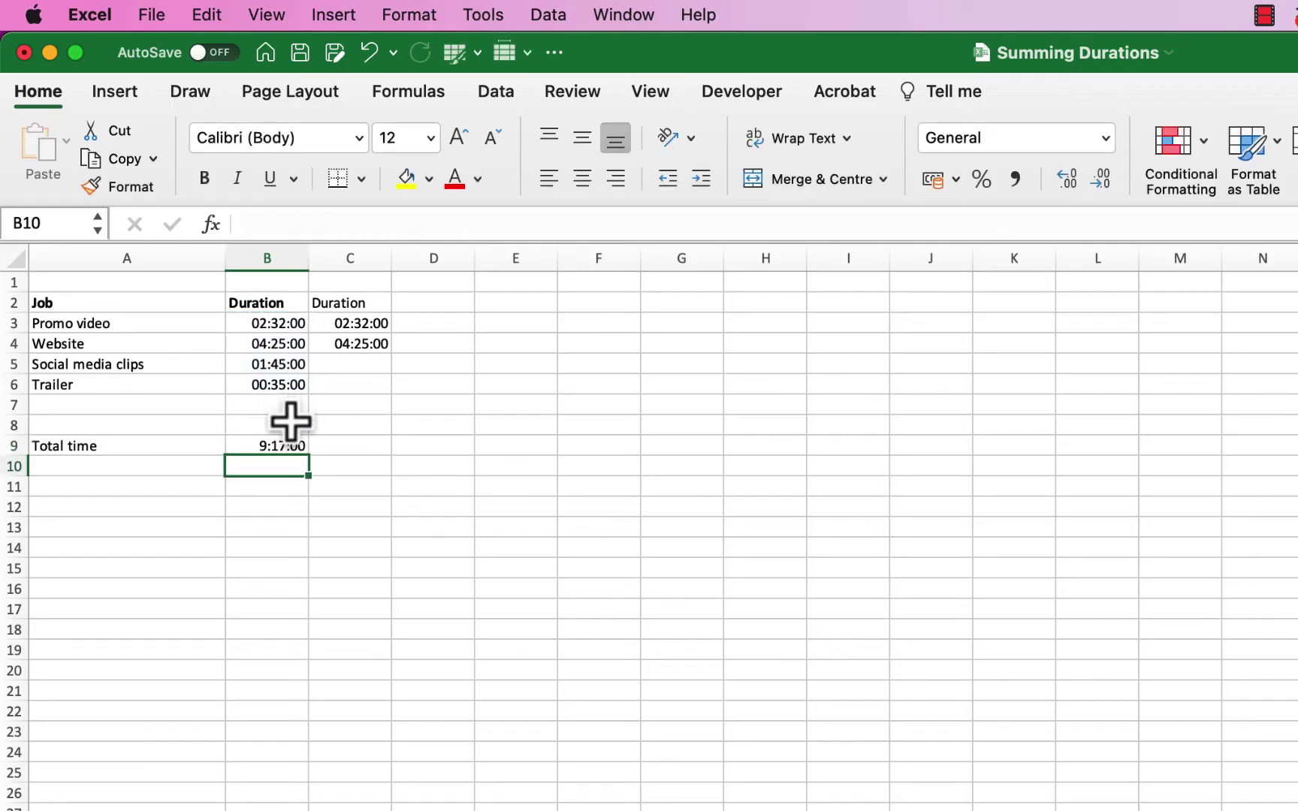
pyautogui.click(277, 449)
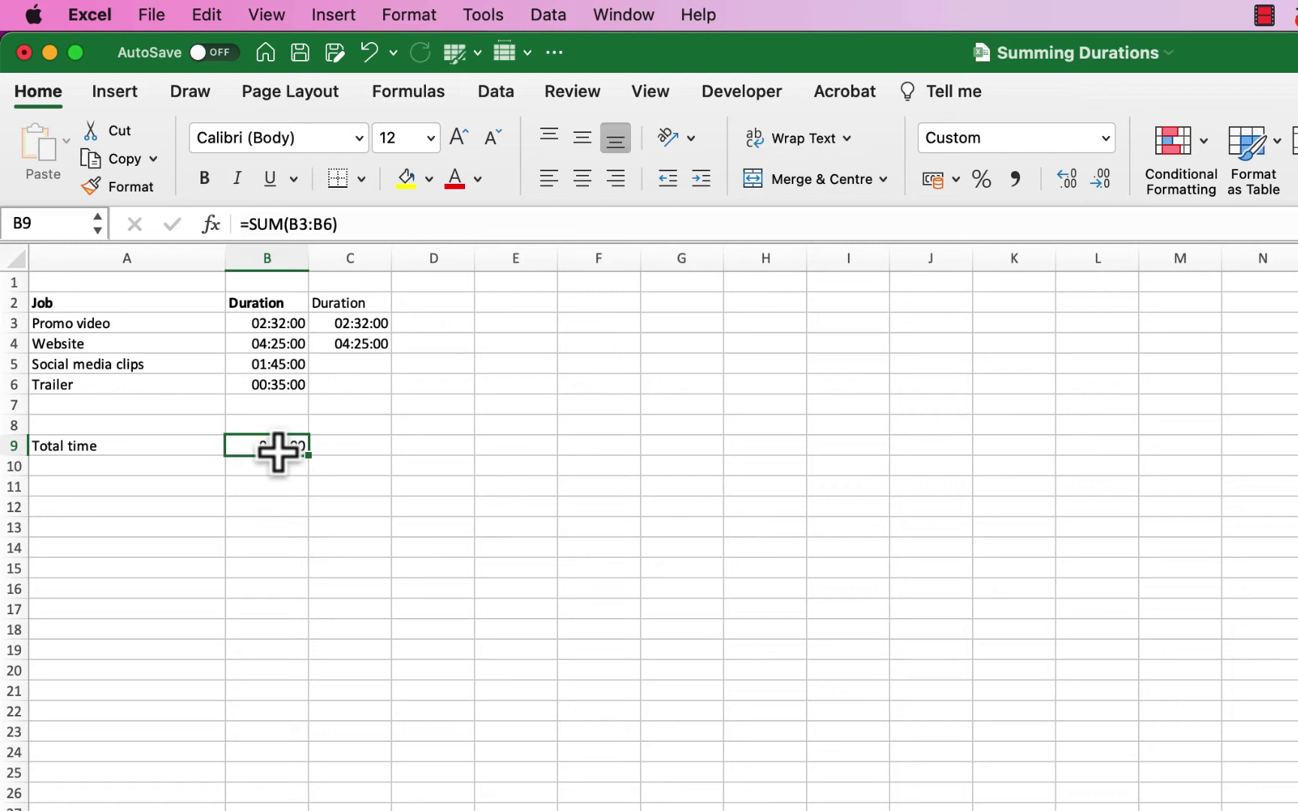
pyautogui.scroll(-1, 278, 451)
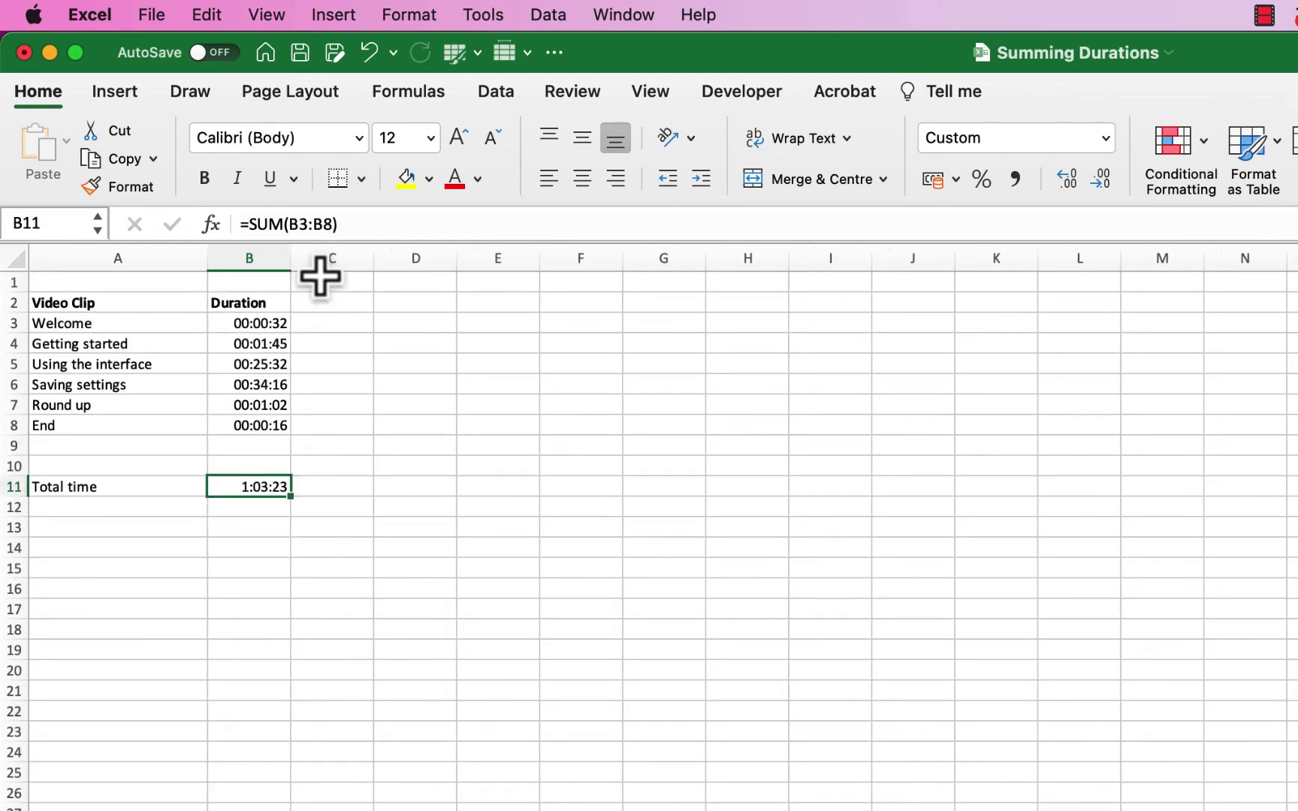
# On the Video sheet, enter 0:32 in C3 beside Welcome.
pyautogui.click(320, 321)
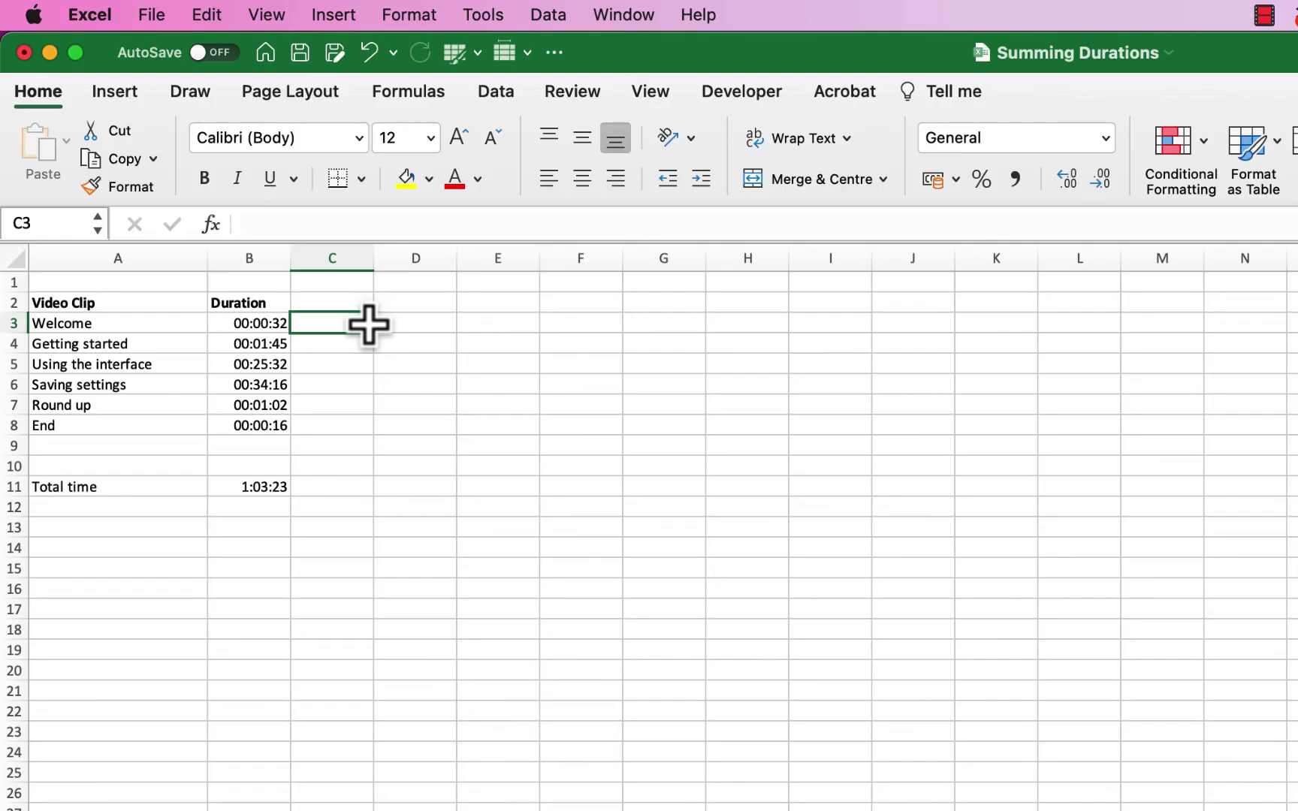
pyautogui.write('0:32')
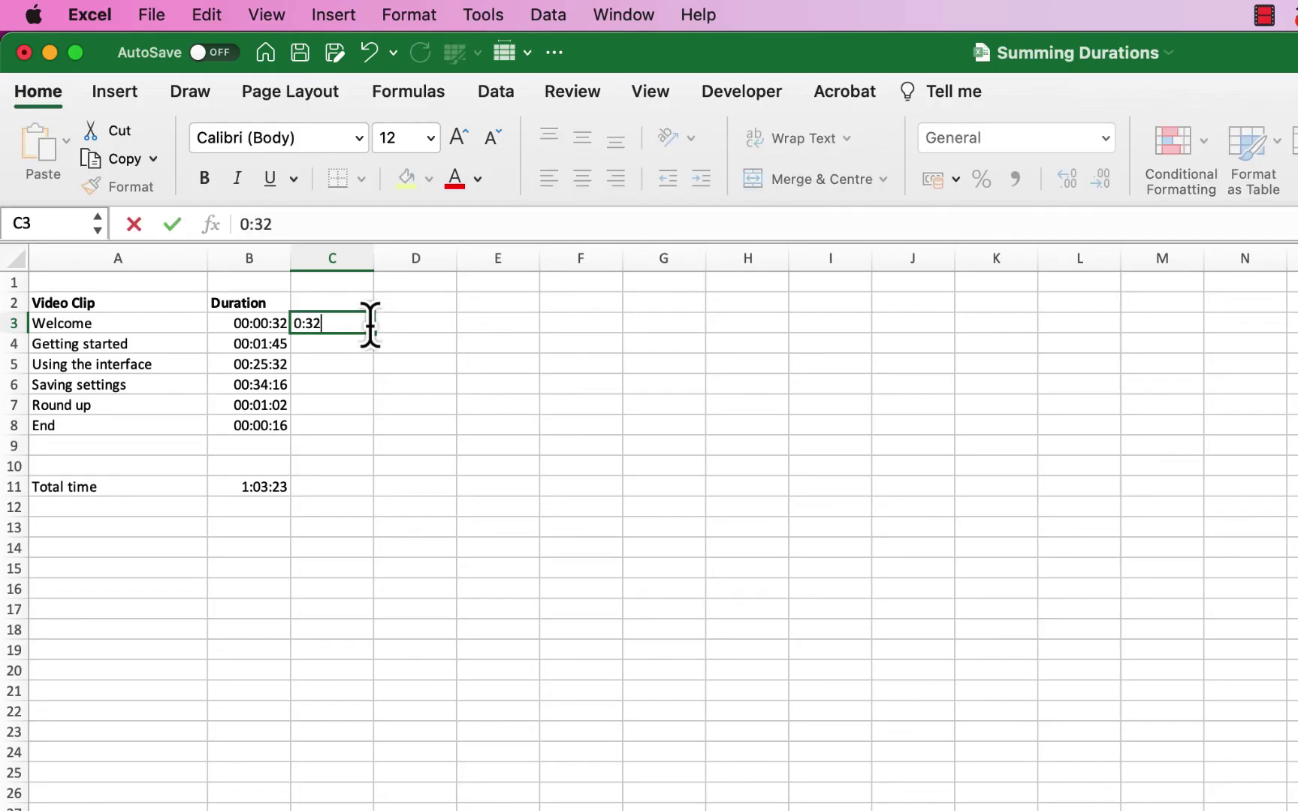
pyautogui.press('Return')
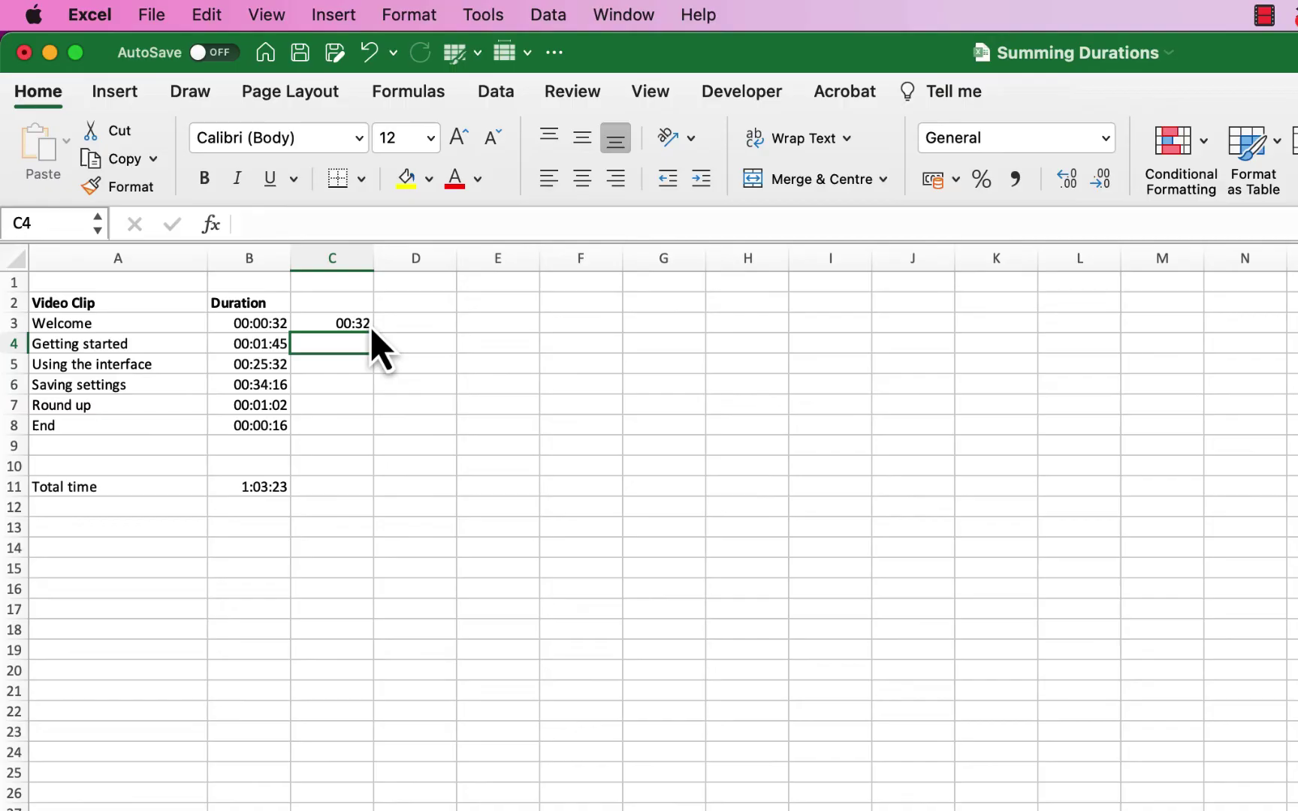
# Enter 1:45 in C4 and 25:32 in C5, correcting the mistyped C4 entry.
pyautogui.write('):')
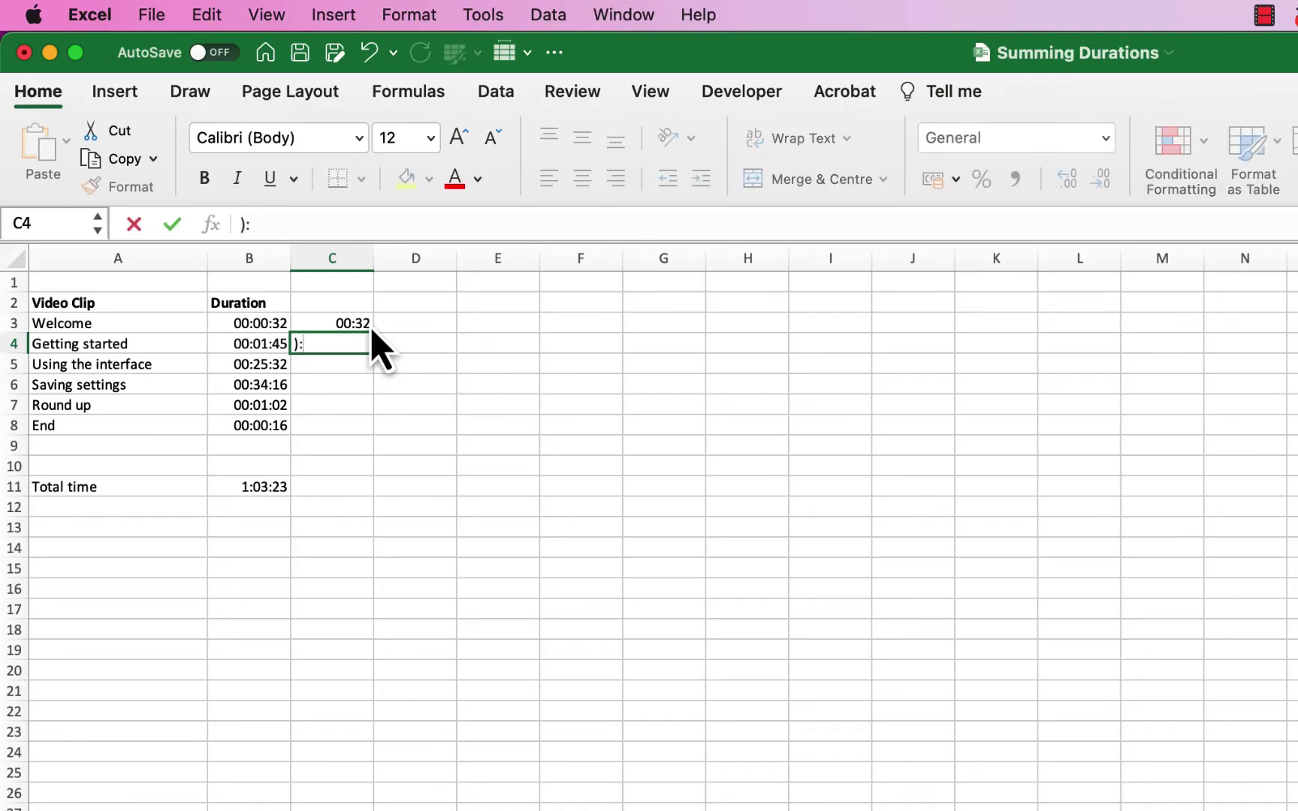
pyautogui.press('BackSpace')
pyautogui.press('BackSpace')
pyautogui.write('0:')
pyautogui.write('1')
pyautogui.write(':45')
pyautogui.press('BackSpace')
pyautogui.press('BackSpace')
pyautogui.press('BackSpace')
pyautogui.press('BackSpace')
pyautogui.press('BackSpace')
pyautogui.press('BackSpace')
pyautogui.write('1:45')
pyautogui.press('Return')
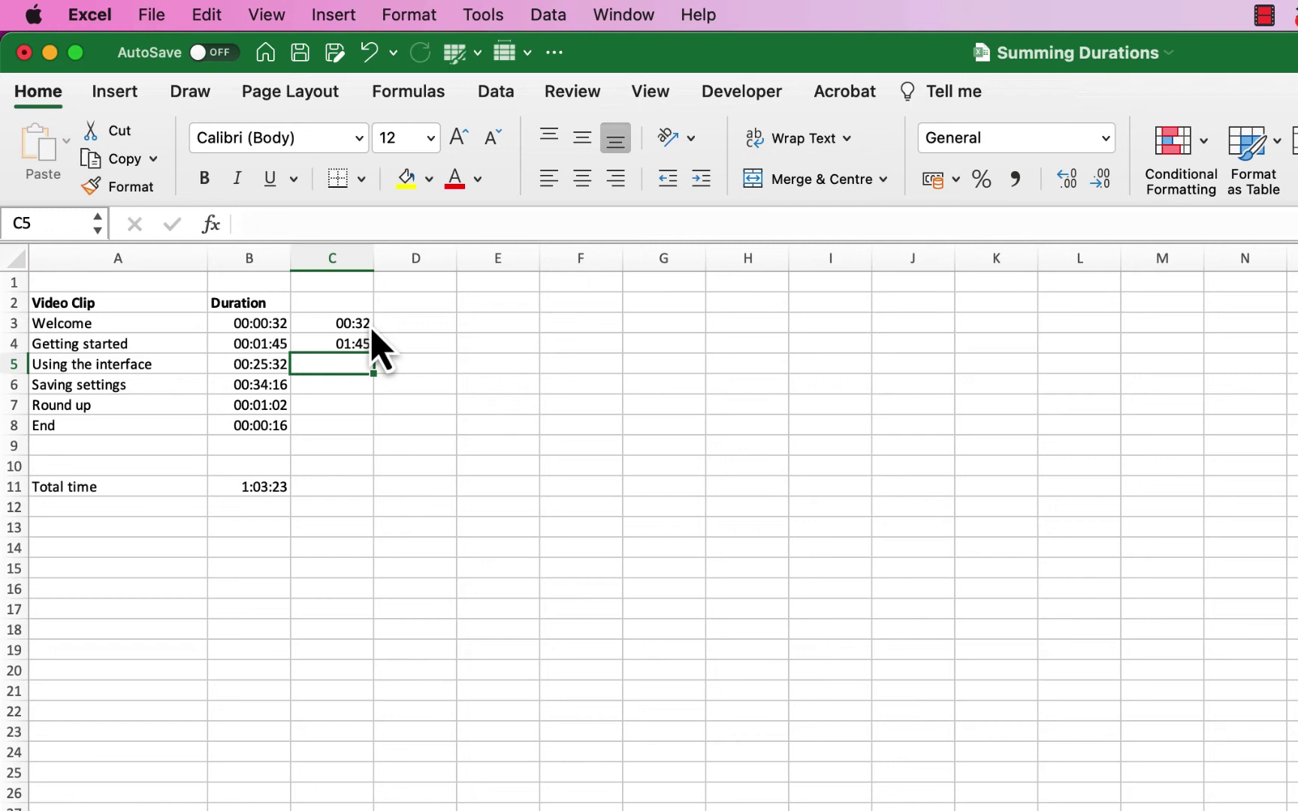
pyautogui.write('25:')
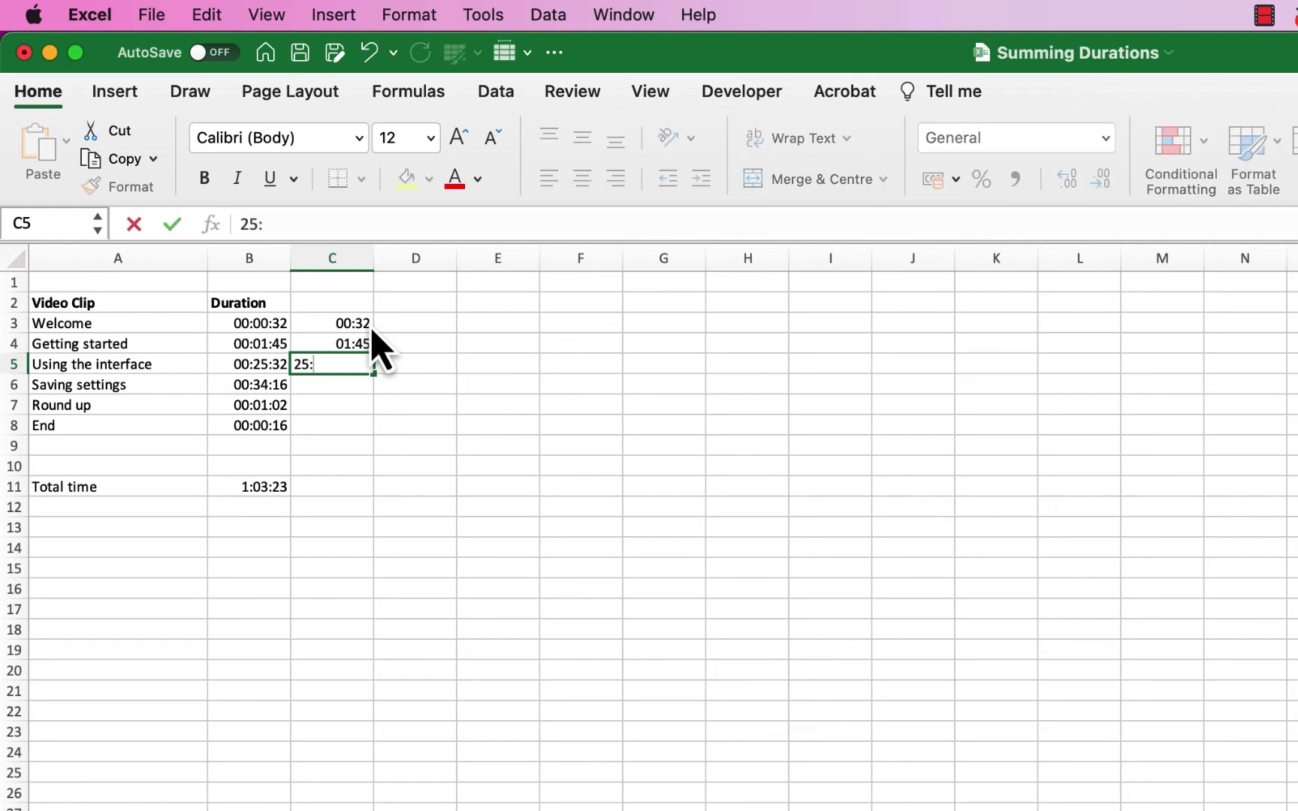
pyautogui.write('32')
pyautogui.press('Return')
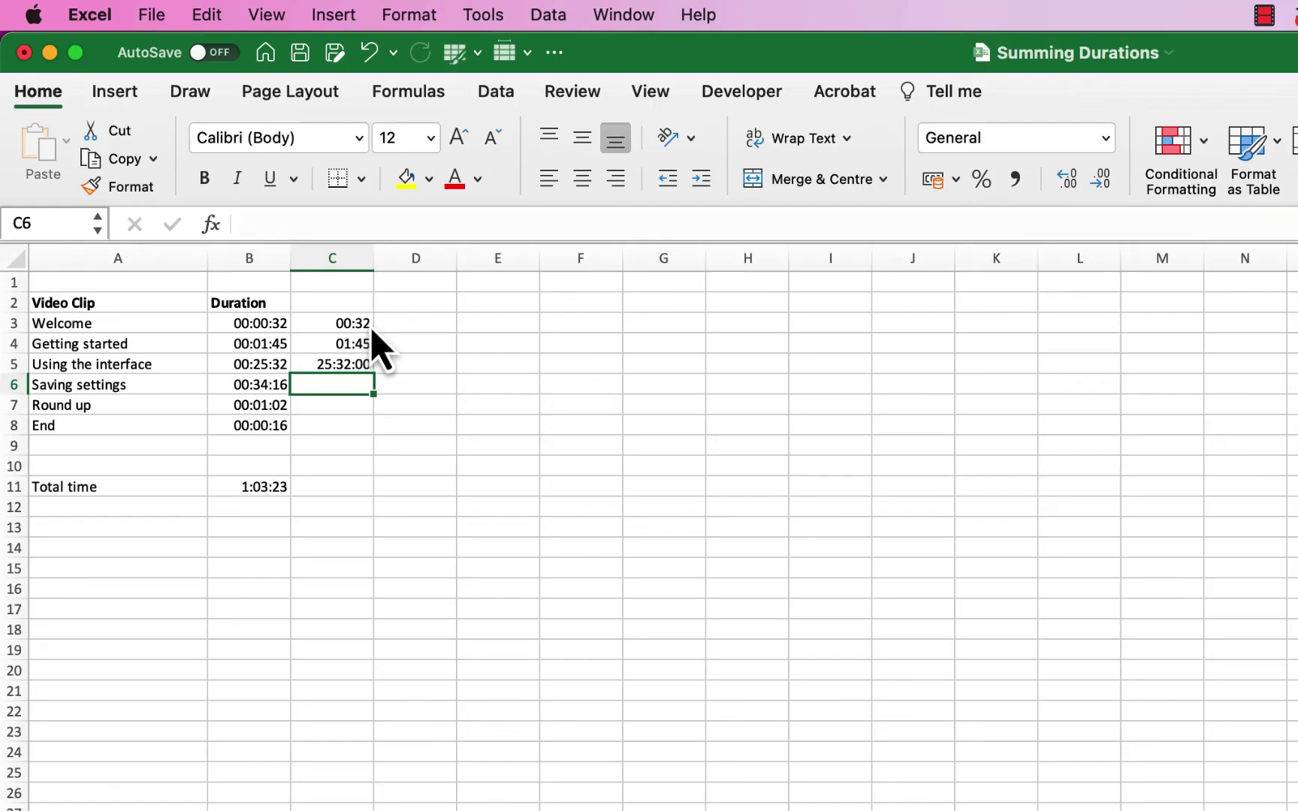
# Enter 23:59 in C6 and 24:00 in C7.
pyautogui.write('23:59')
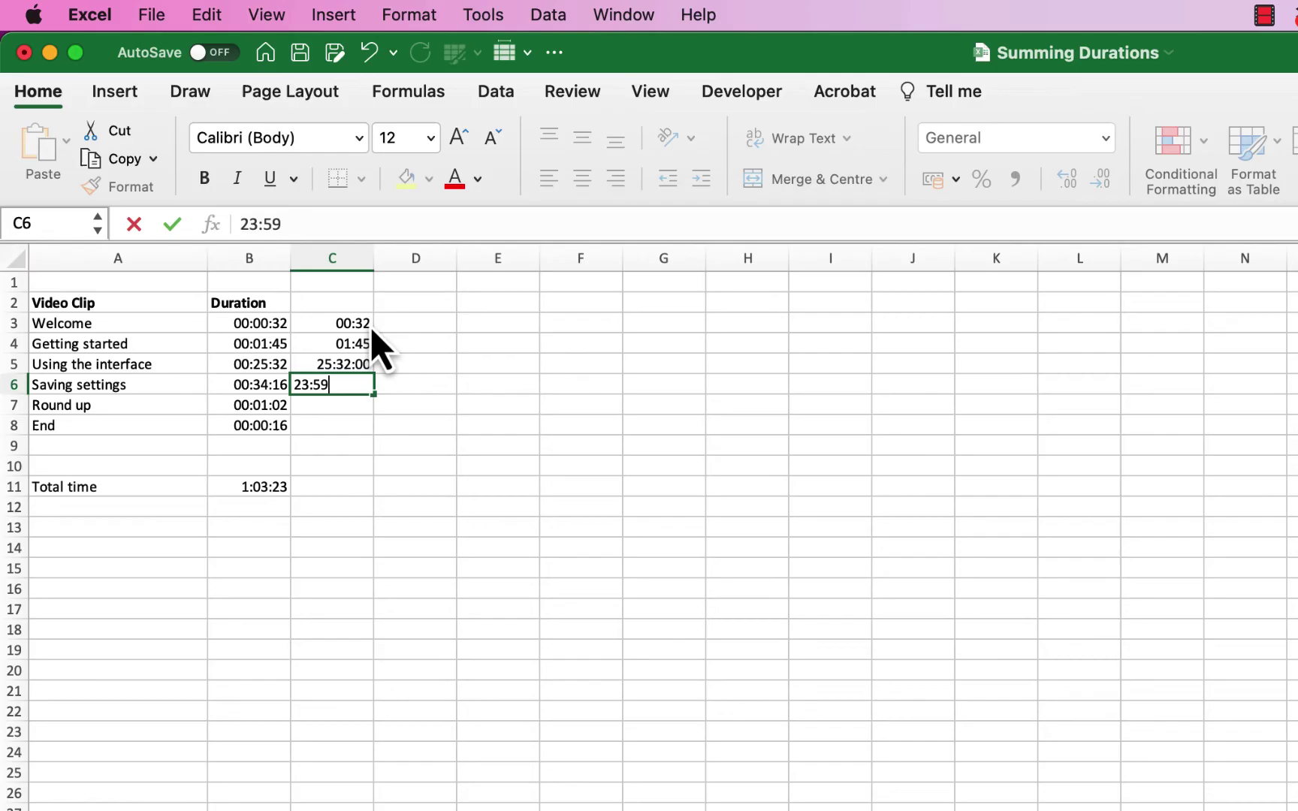
pyautogui.press('Return')
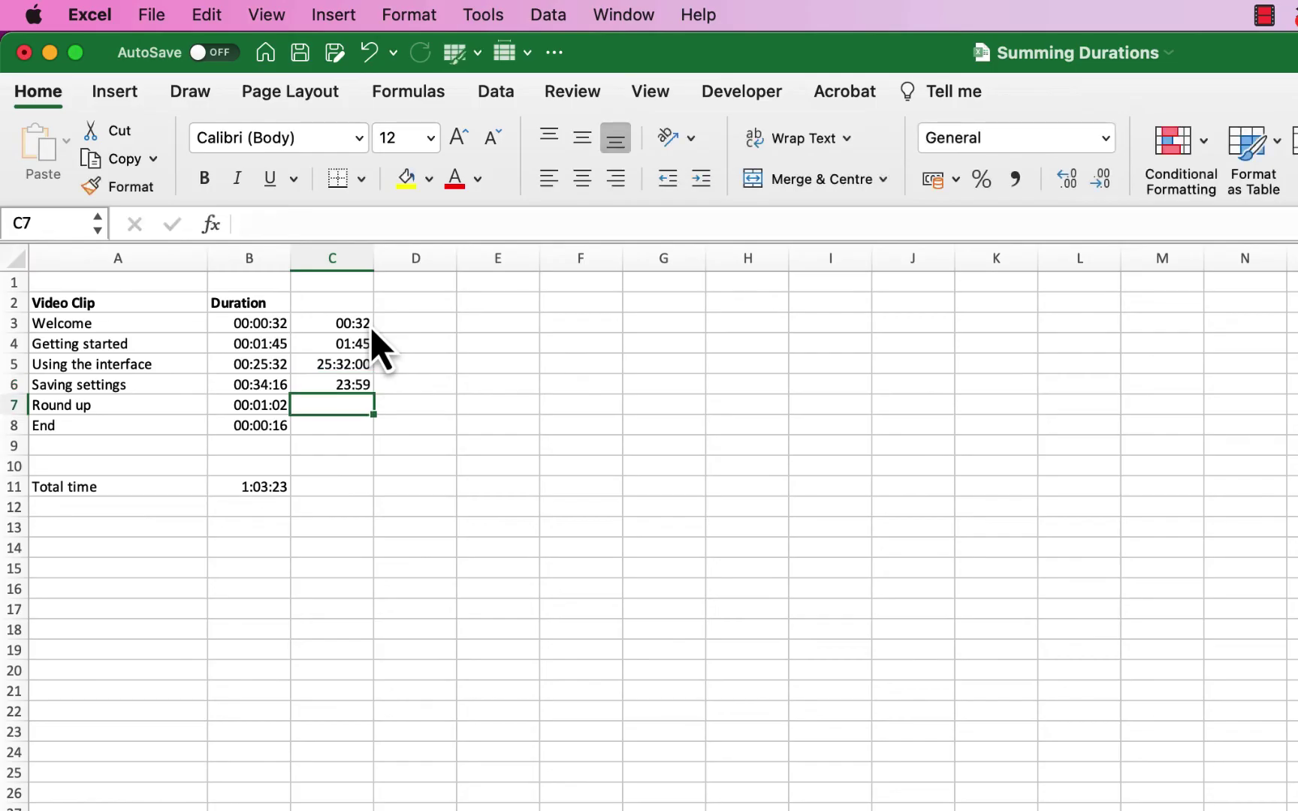
pyautogui.write('24:00')
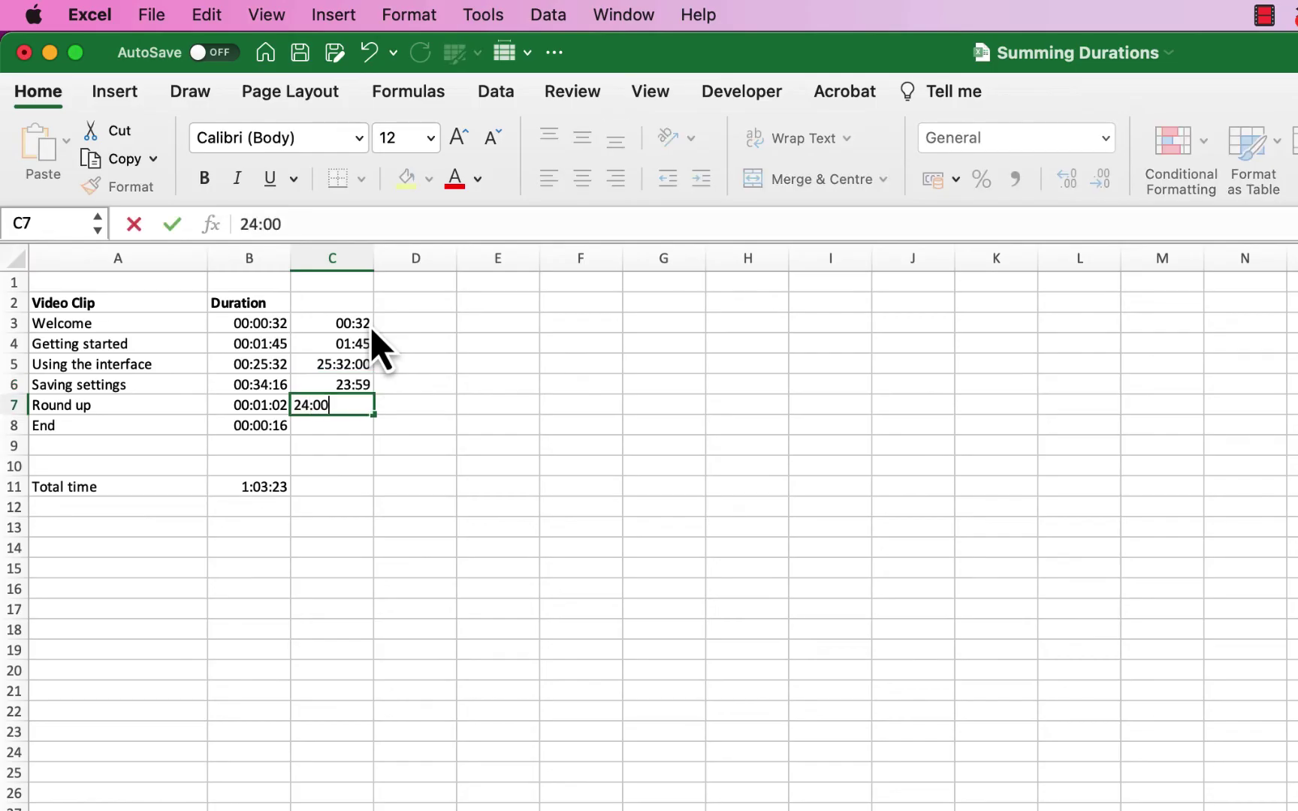
pyautogui.press('Return')
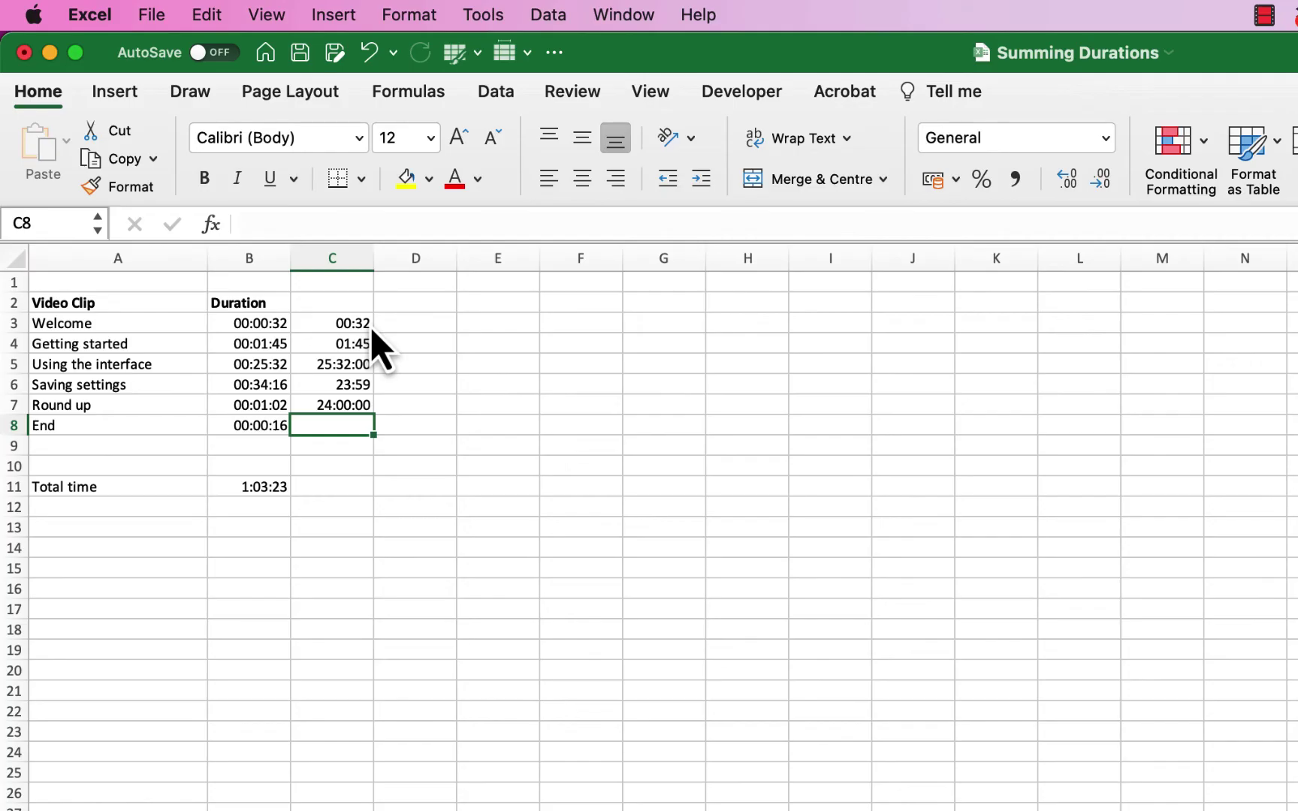
# Correct the C7 entry to 0:24:00.
pyautogui.press('Up')
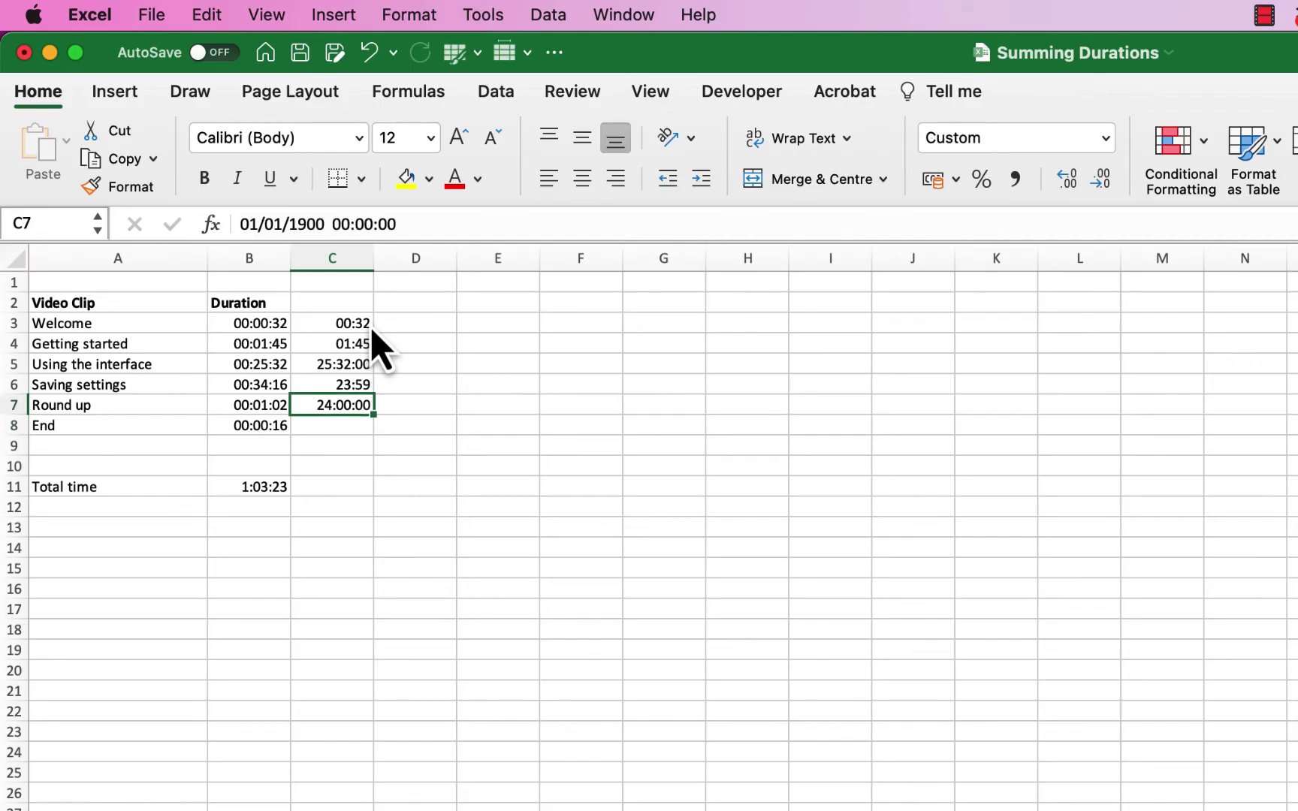
pyautogui.write('):')
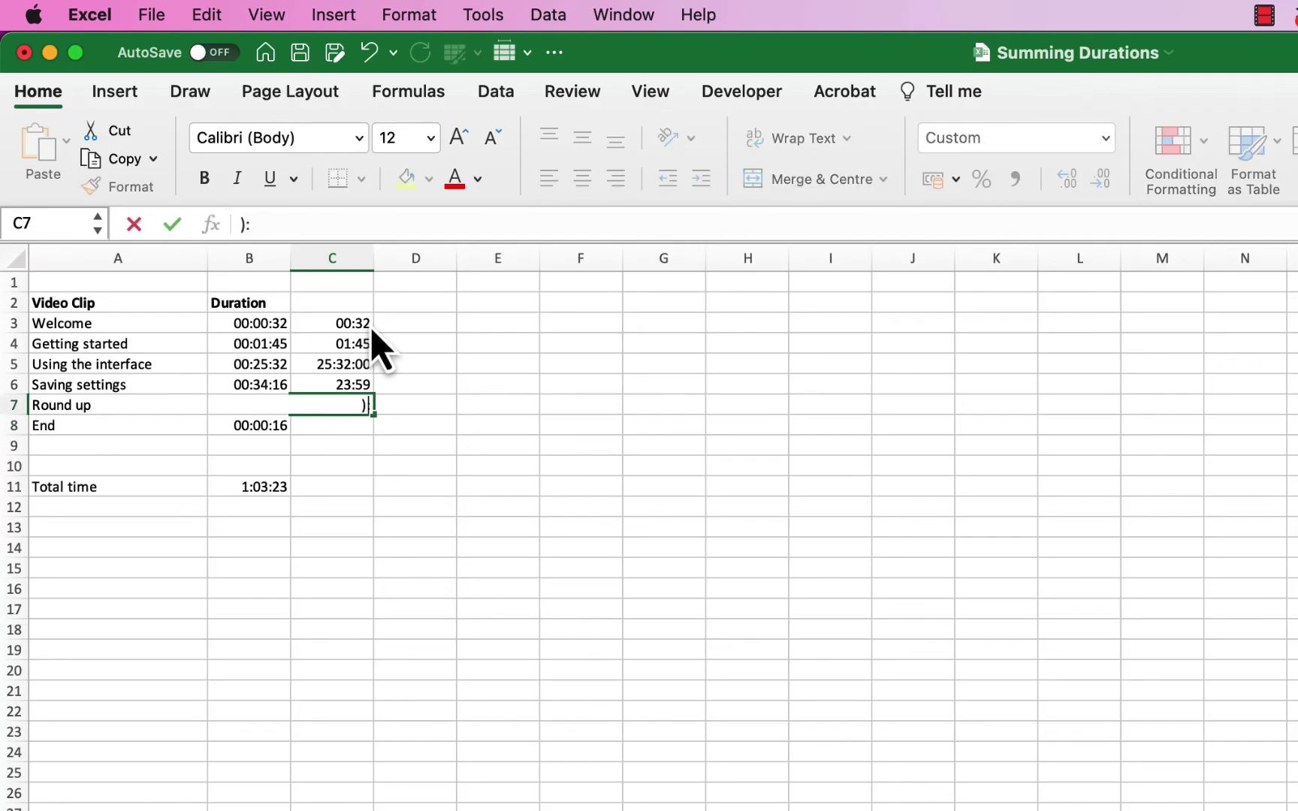
pyautogui.press('BackSpace')
pyautogui.press('BackSpace')
pyautogui.write('0:24:00')
pyautogui.press('Return')
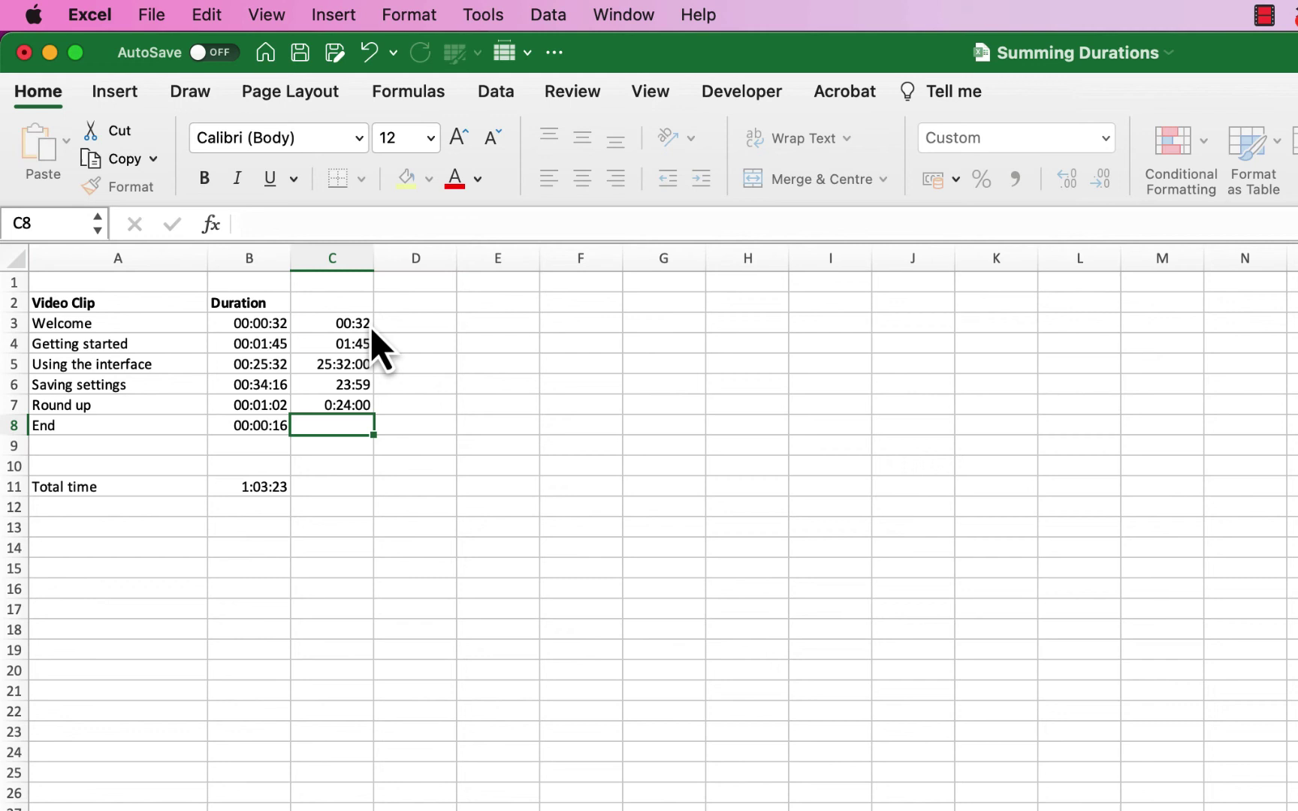
# Total column C in C11 with =SUM(C3:C8), displaying 04:12.
pyautogui.click(347, 486)
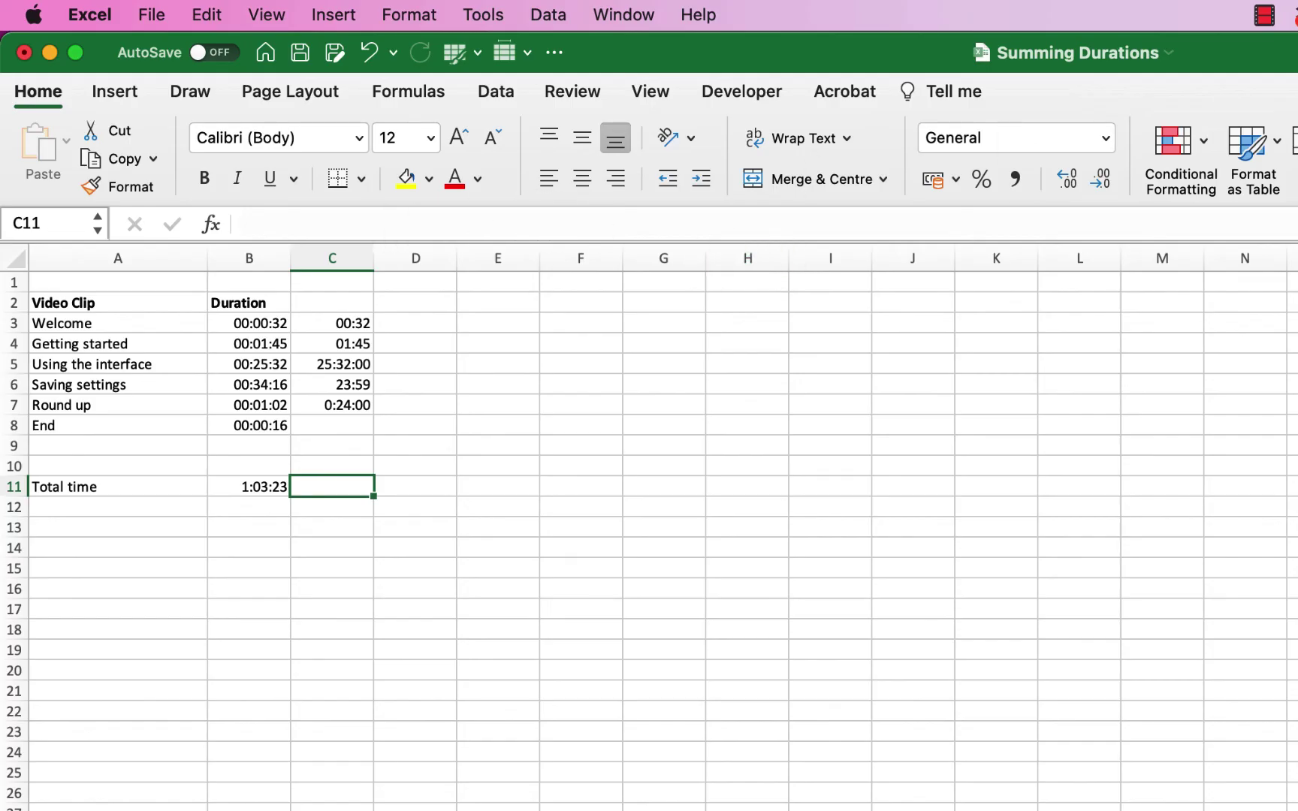
pyautogui.write('=SUM(B11)')
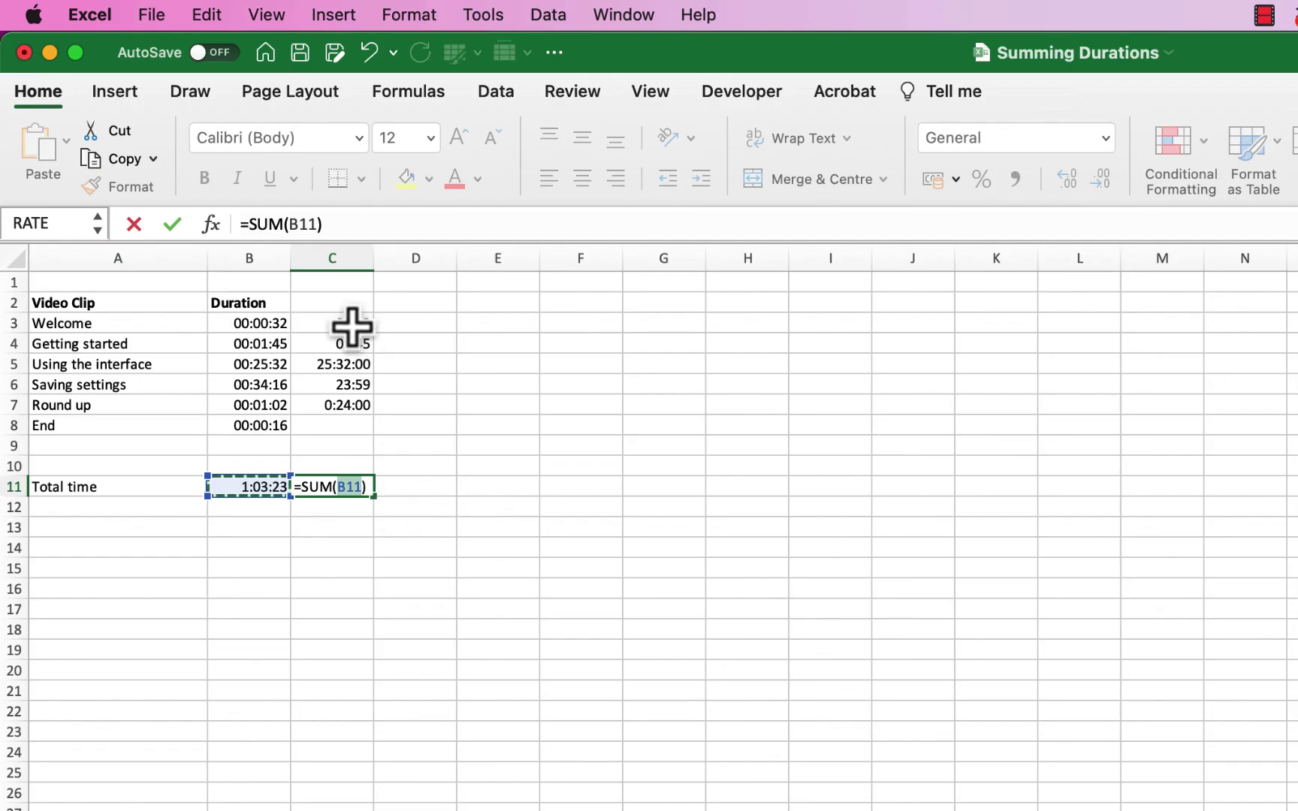
pyautogui.moveTo(353, 328); pyautogui.dragTo(354, 406)
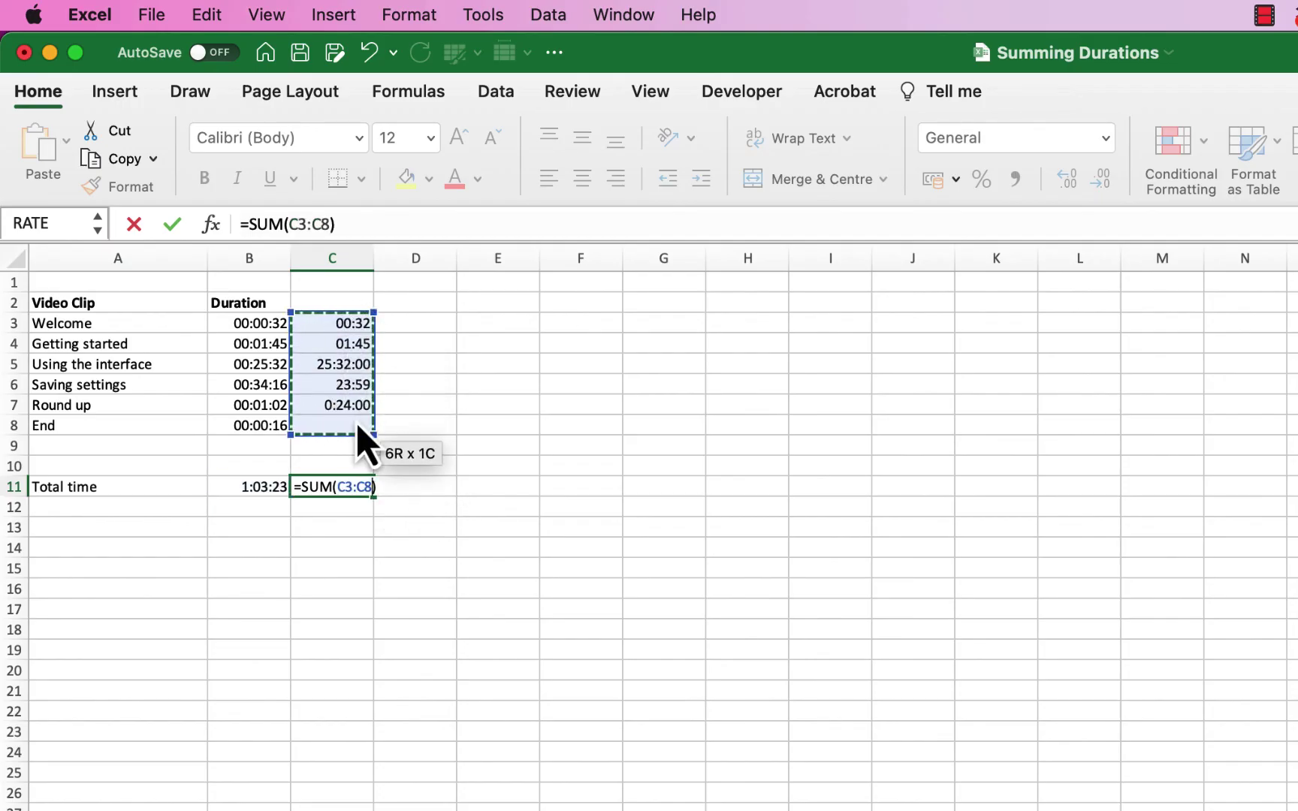
pyautogui.press('Return')
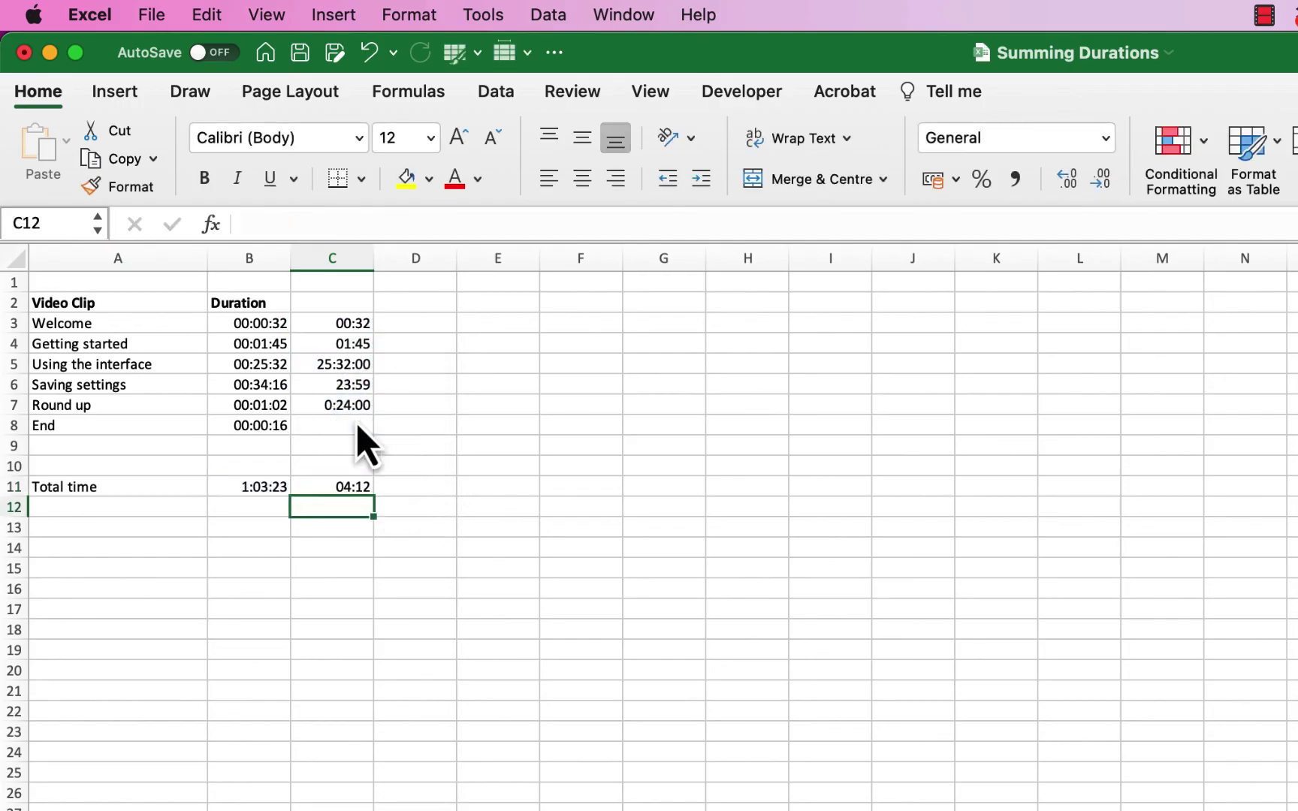
pyautogui.click(347, 488)
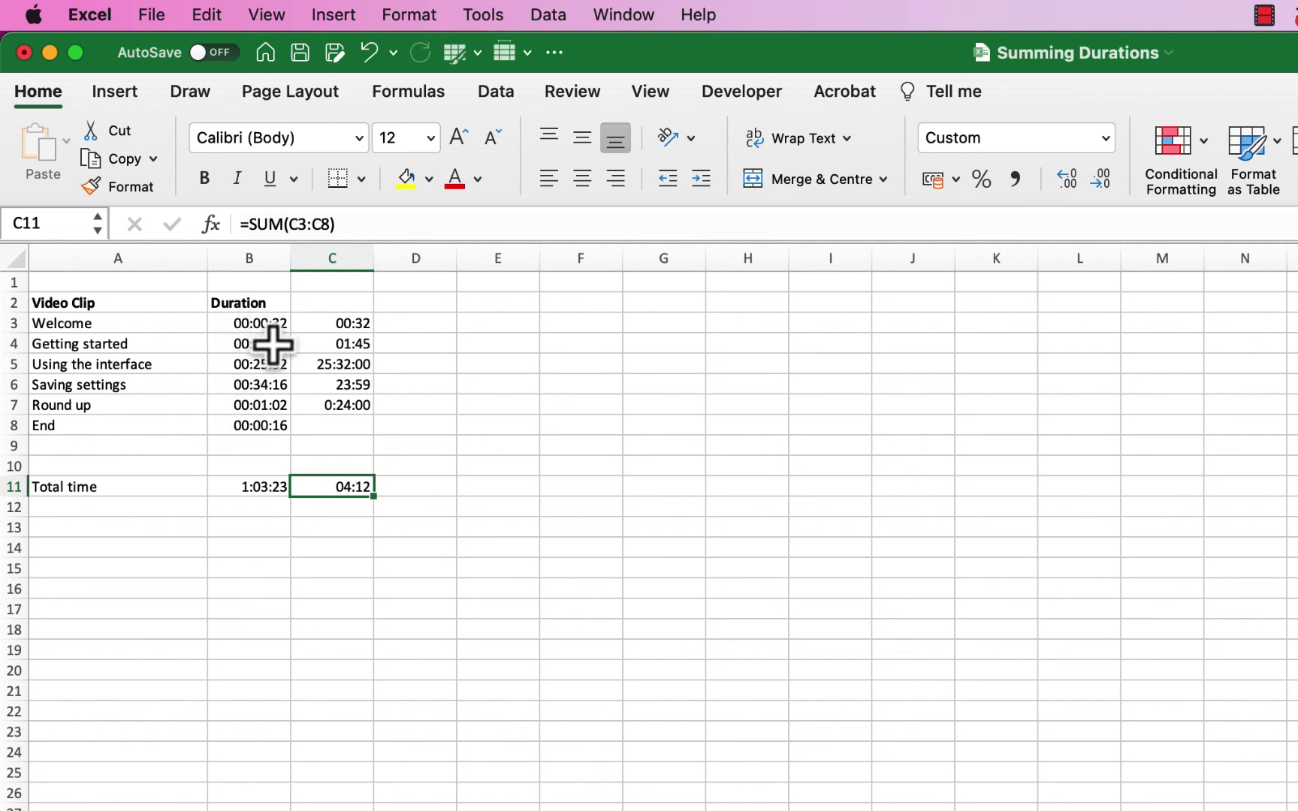
pyautogui.click(272, 344)
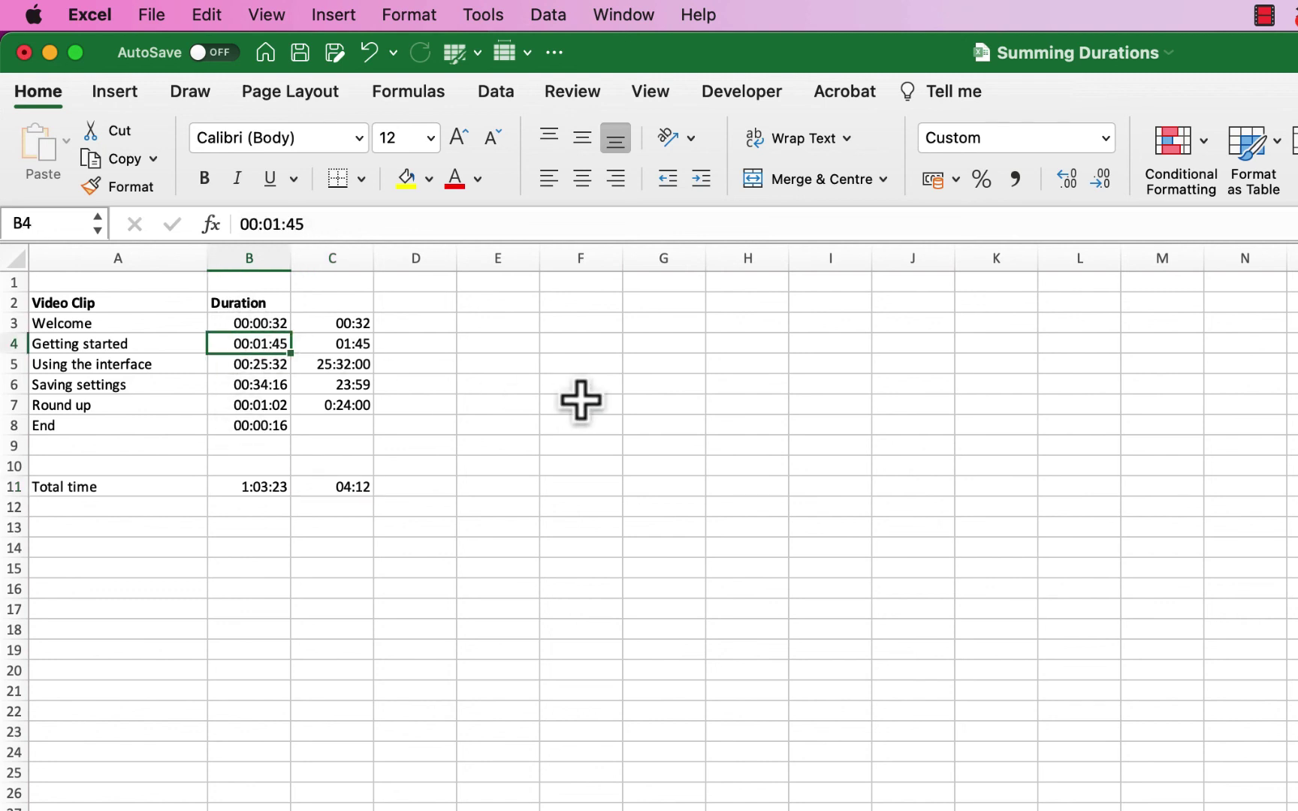